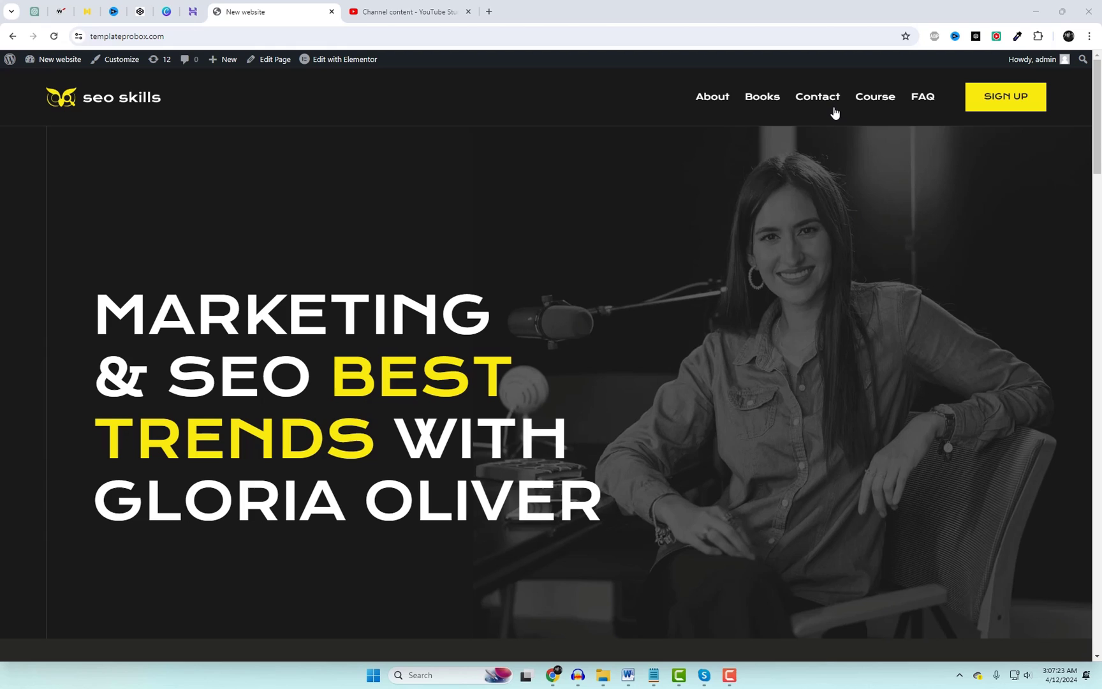
# Open the Contact page, scroll to the form and try its name, email and subject fields.
pyautogui.click(828, 102)
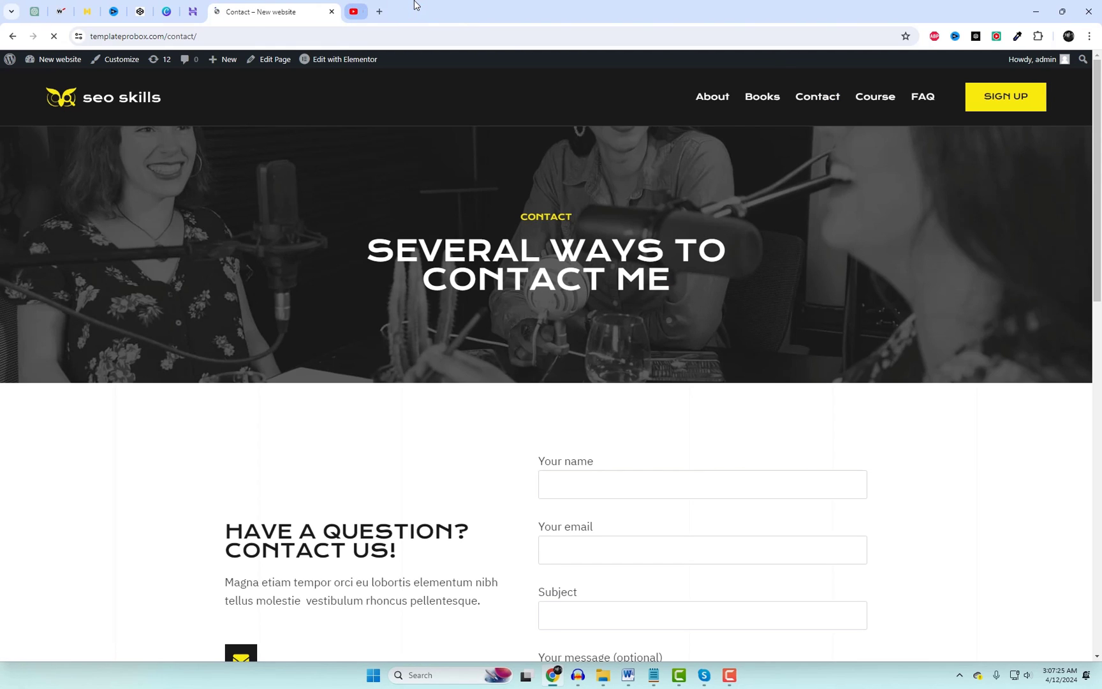
pyautogui.scroll(-3, 821, 390)
pyautogui.scroll(-1, 926, 409)
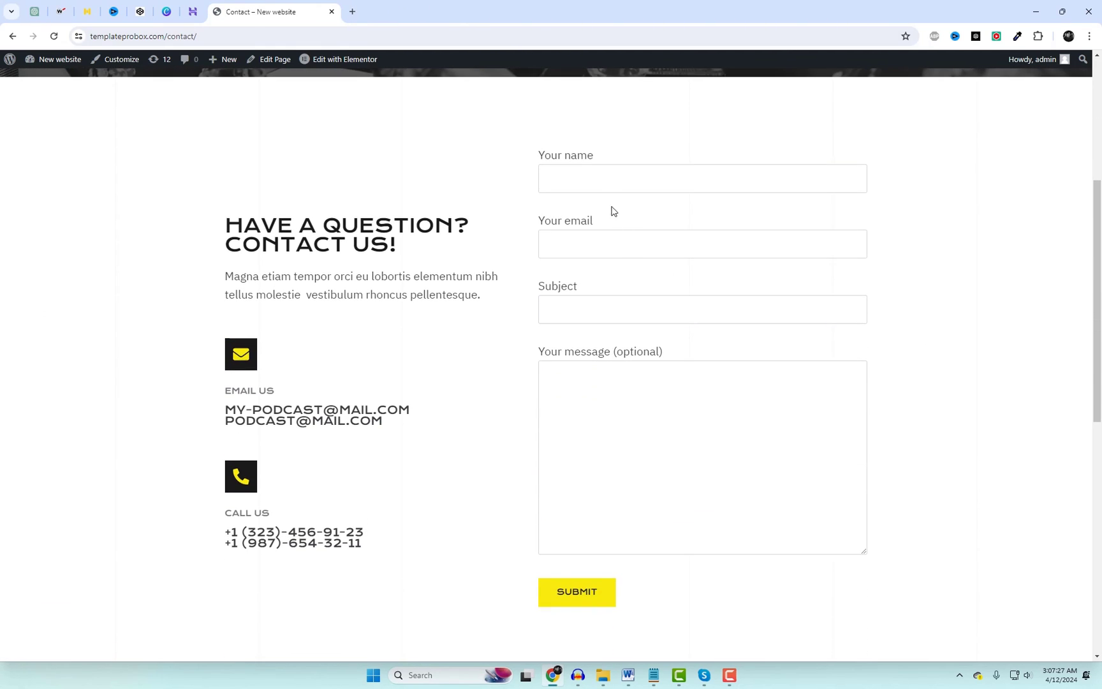
pyautogui.click(602, 180)
pyautogui.click(575, 248)
pyautogui.click(564, 311)
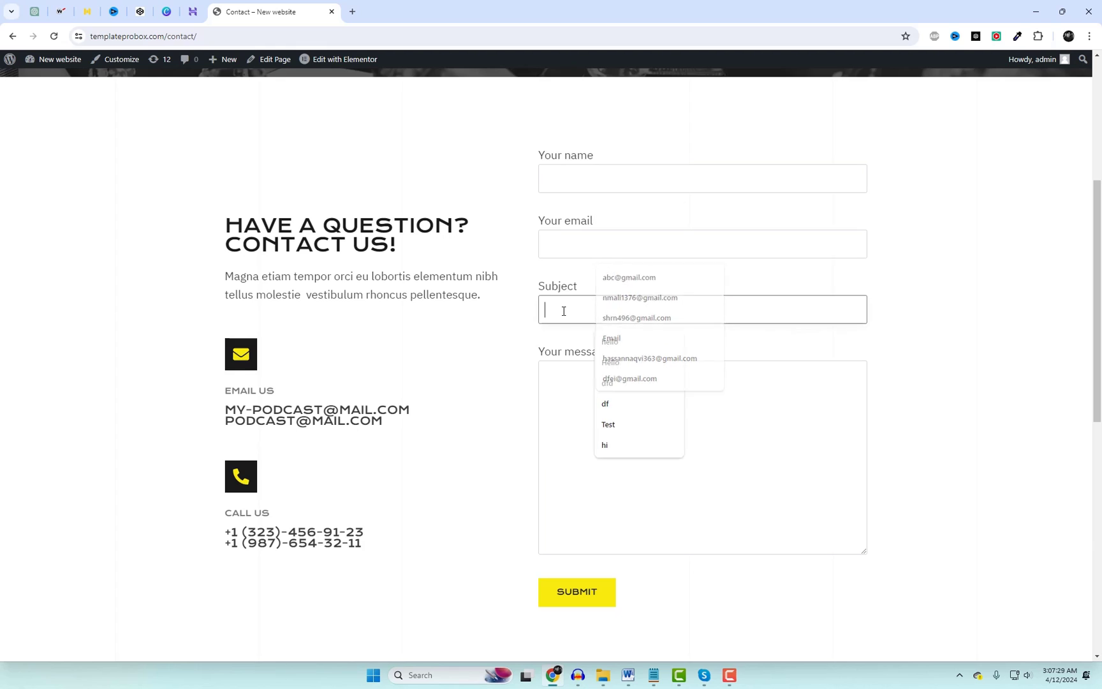
pyautogui.click(572, 403)
pyautogui.click(414, 313)
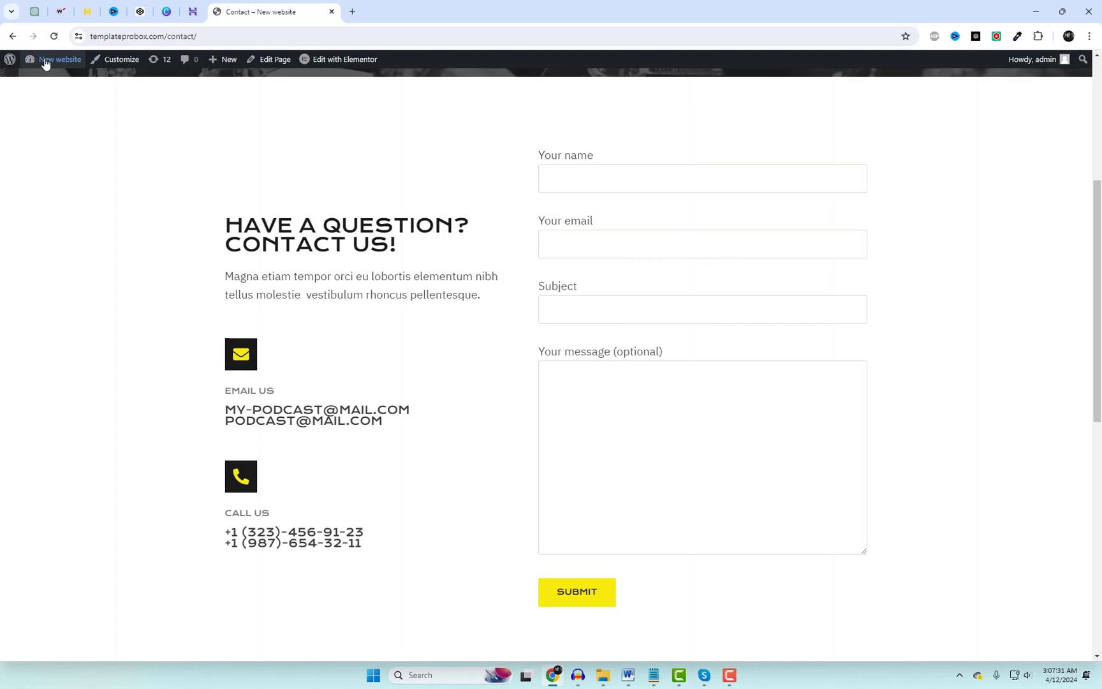
# Open Contact form 1 for editing from the Contact Forms list.
pyautogui.moveTo(45, 64)
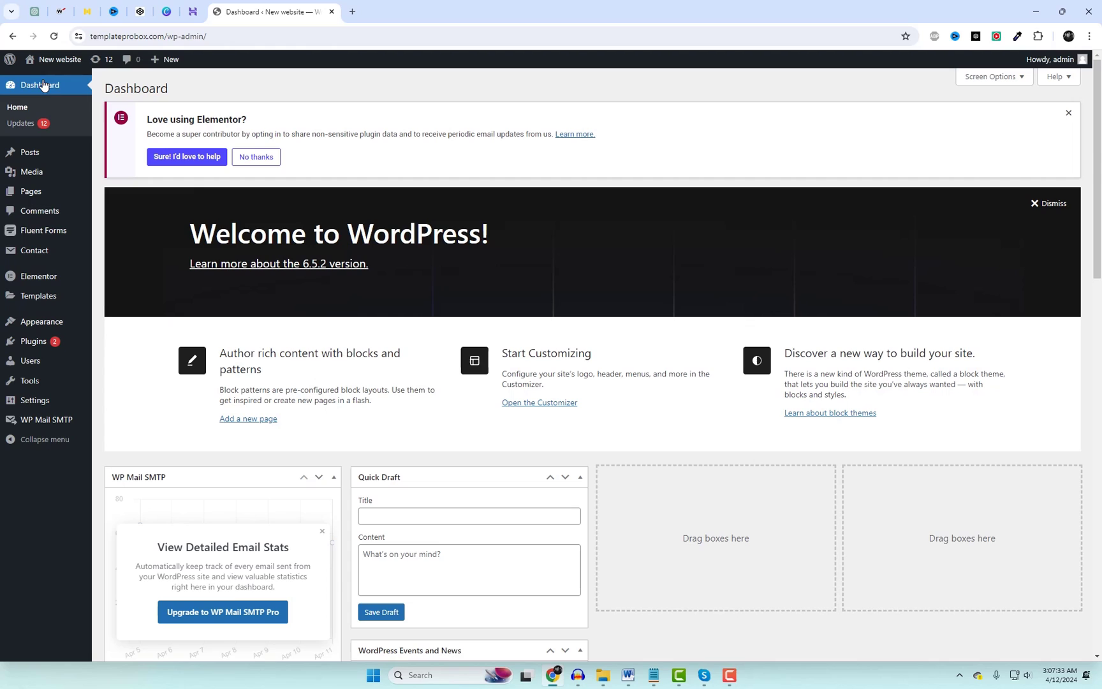
pyautogui.moveTo(35, 250)
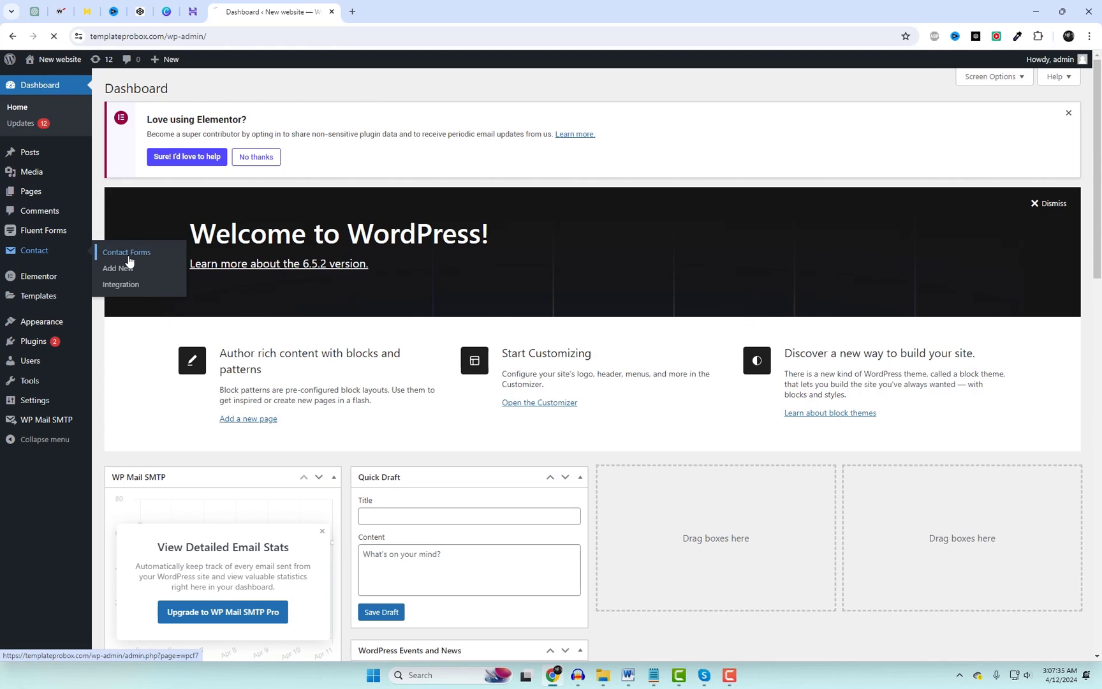
pyautogui.click(129, 252)
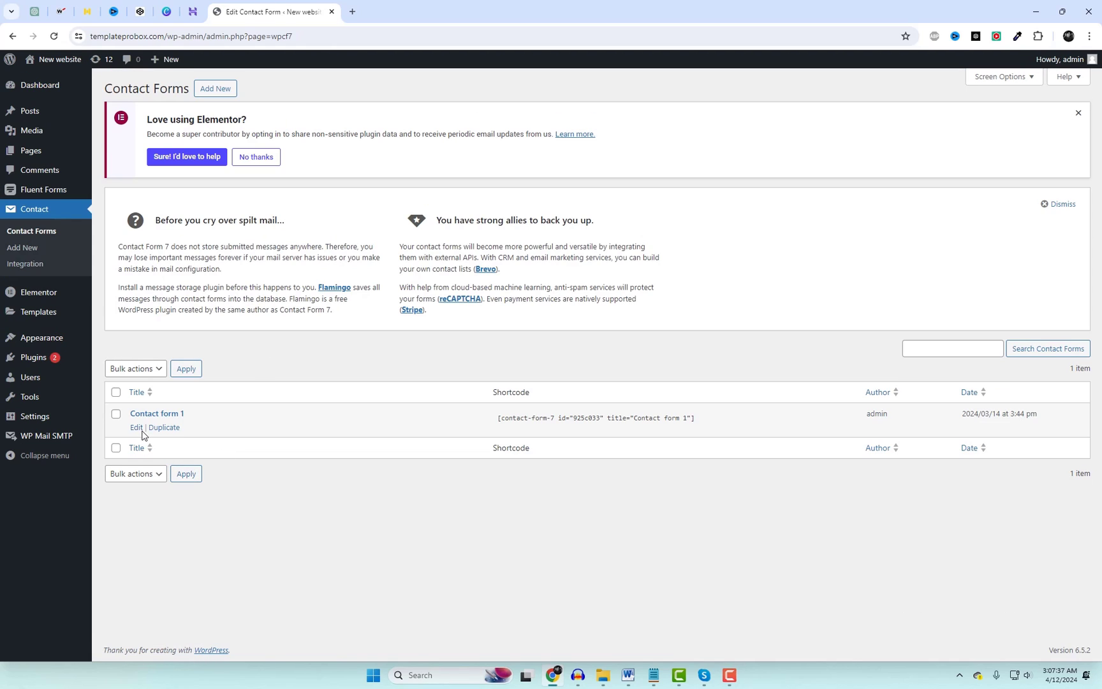
pyautogui.click(137, 427)
pyautogui.scroll(-1, 375, 443)
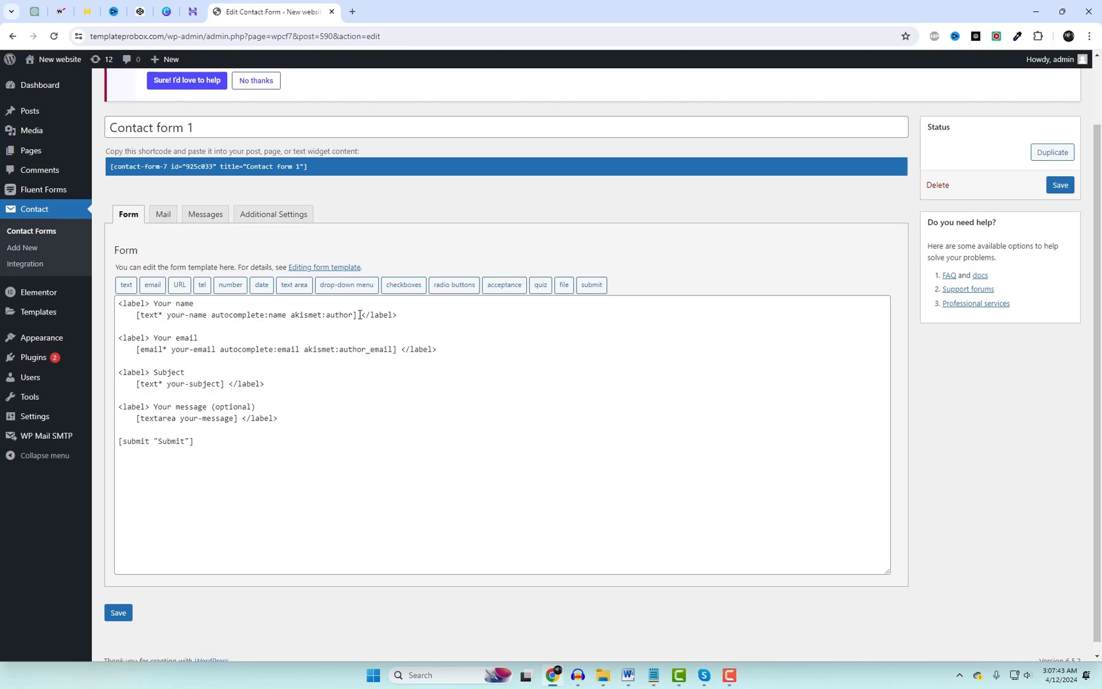
# Replace the Your name tag with [text name] and delete the old email tag.
pyautogui.moveTo(360, 314); pyautogui.dragTo(136, 316)
pyautogui.press('BackSpace')
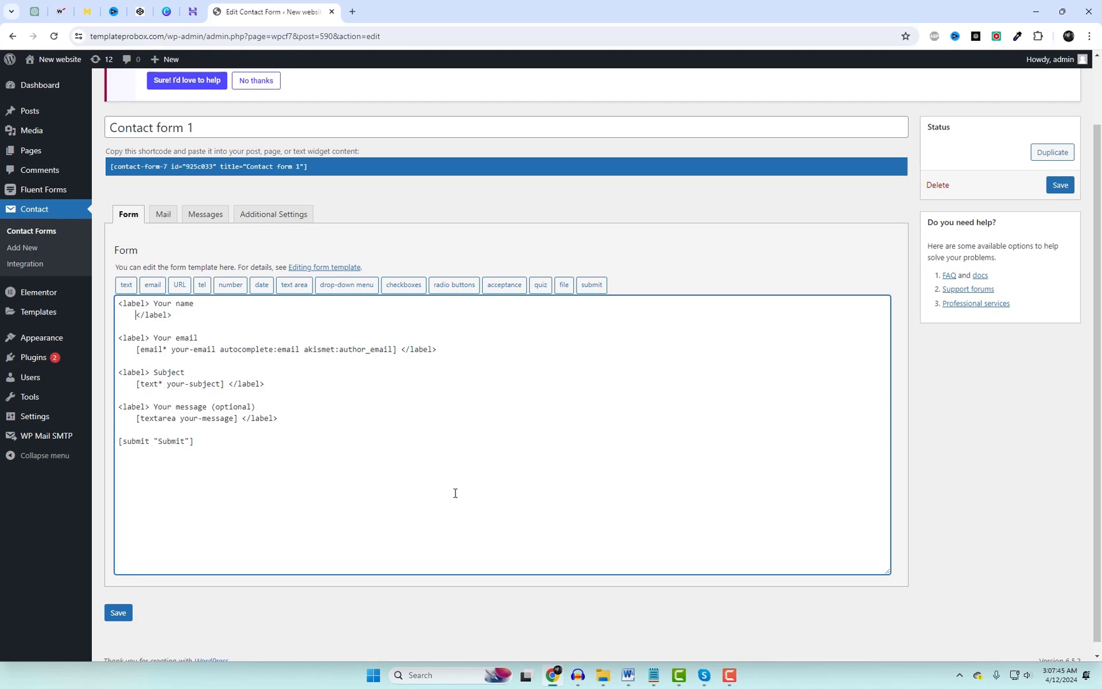
pyautogui.click(126, 286)
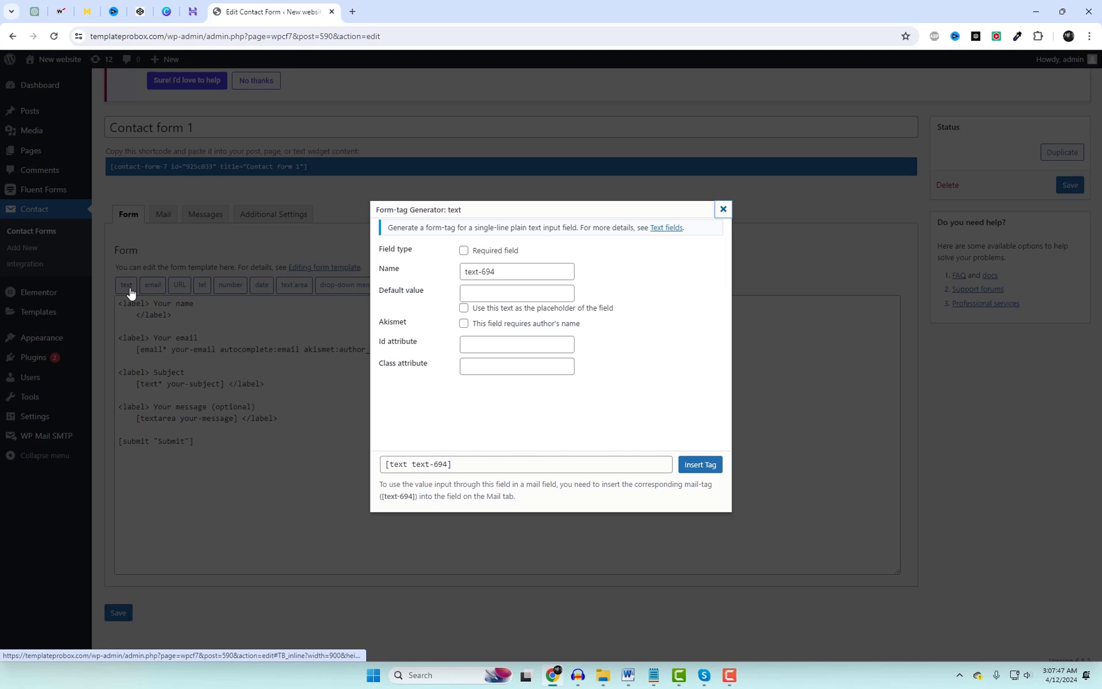
pyautogui.moveTo(511, 272); pyautogui.dragTo(438, 273)
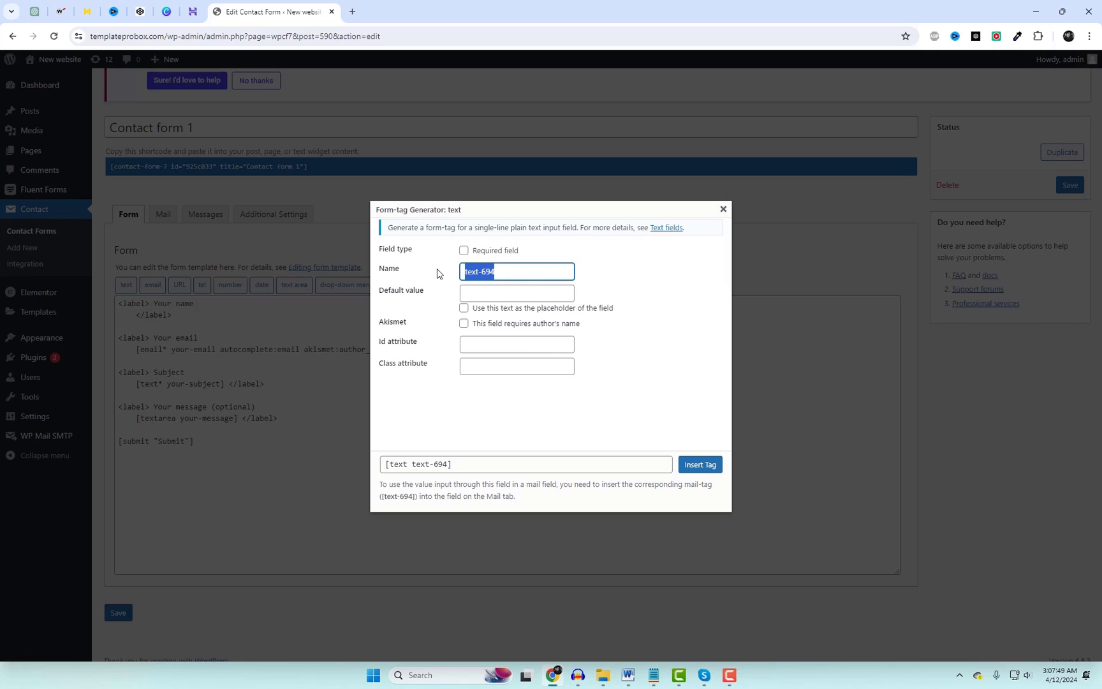
pyautogui.write('name')
pyautogui.click(668, 355)
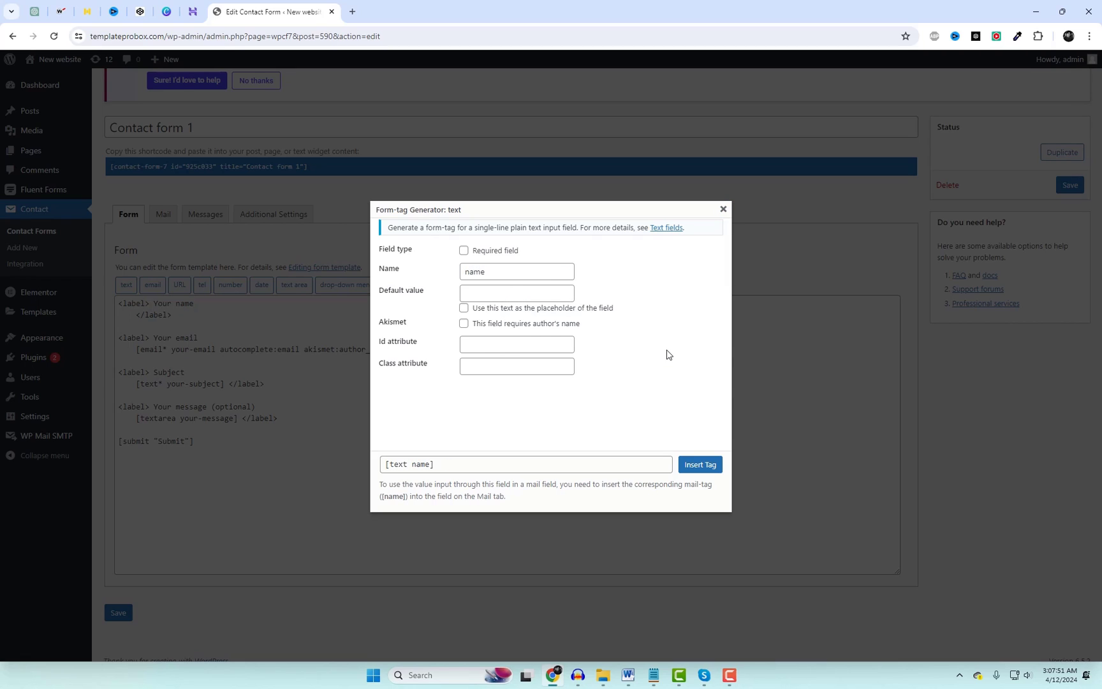
pyautogui.click(700, 464)
pyautogui.moveTo(134, 351); pyautogui.dragTo(402, 350)
pyautogui.press('BackSpace')
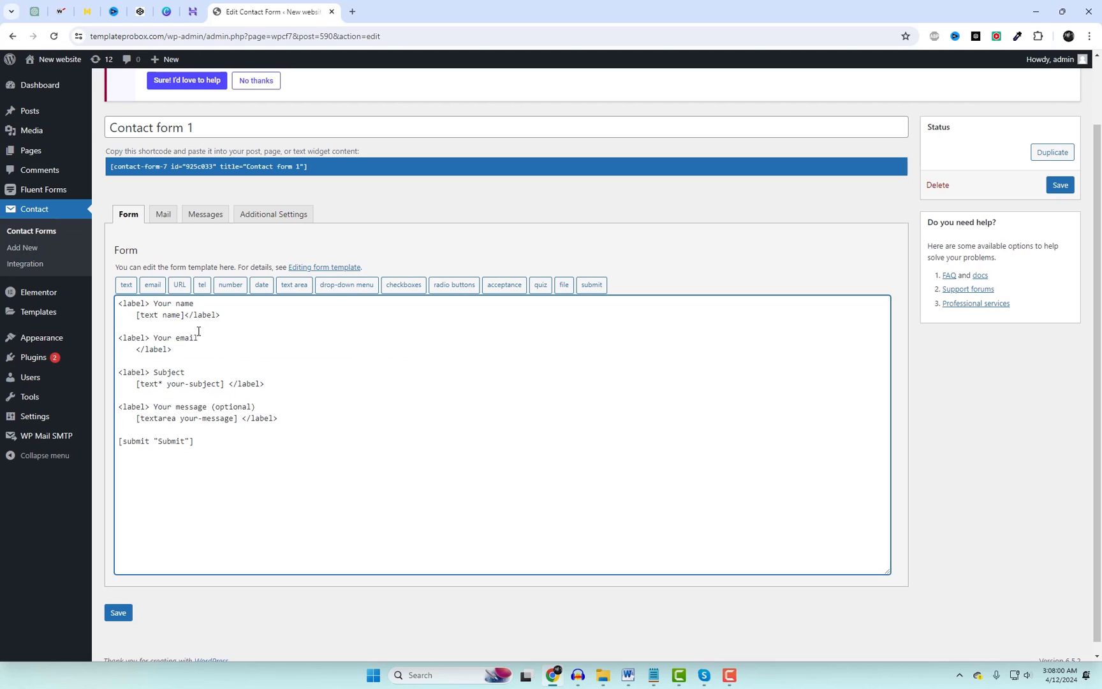
# Insert an [email email] tag under the Your email label.
pyautogui.click(152, 284)
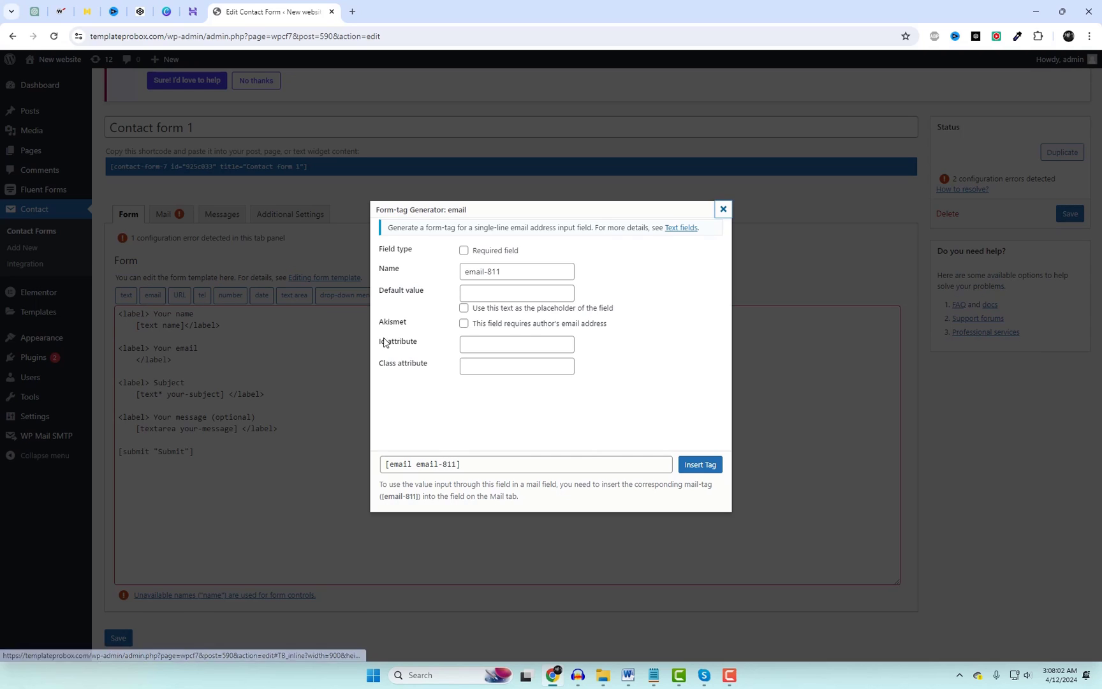
pyautogui.click(510, 274)
pyautogui.click(635, 391)
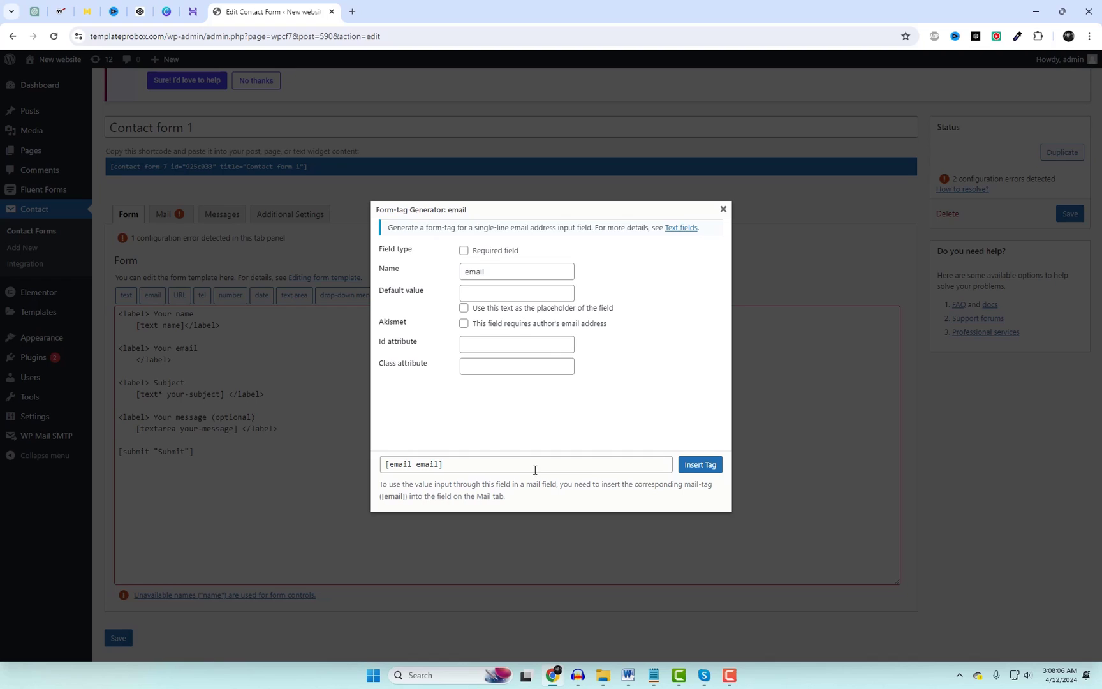
pyautogui.click(691, 466)
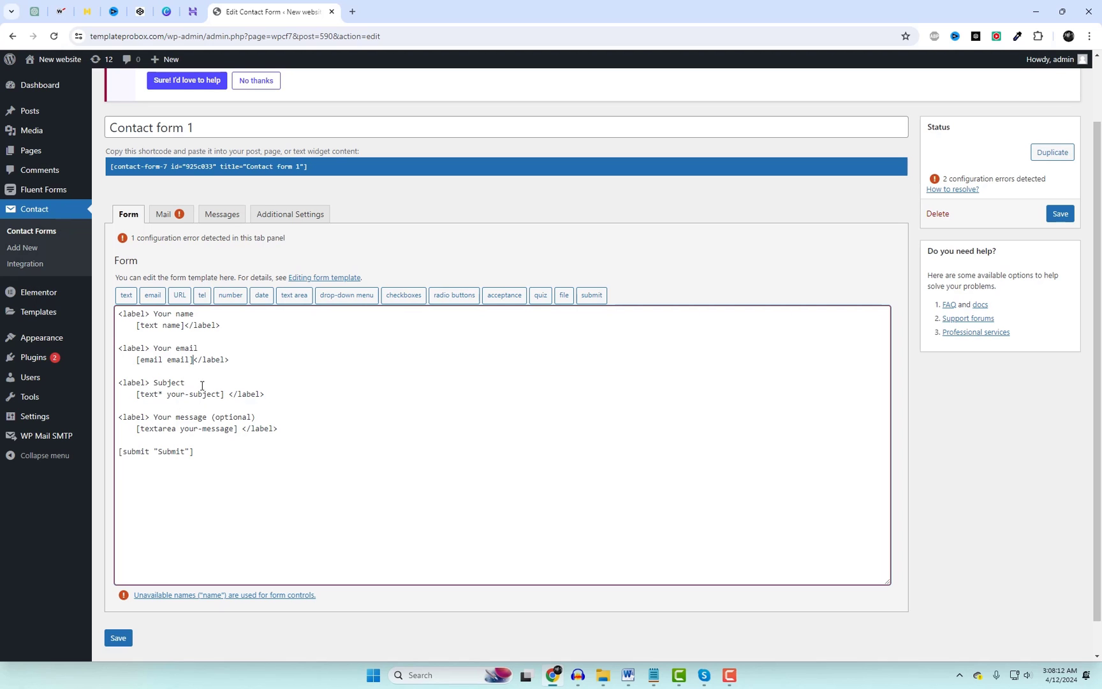
# Relabel Subject as Phone and replace its tag with a Spinbox [number phone] tag.
pyautogui.doubleClick(169, 383)
pyautogui.write('Phon')
pyautogui.moveTo(136, 399); pyautogui.dragTo(229, 392)
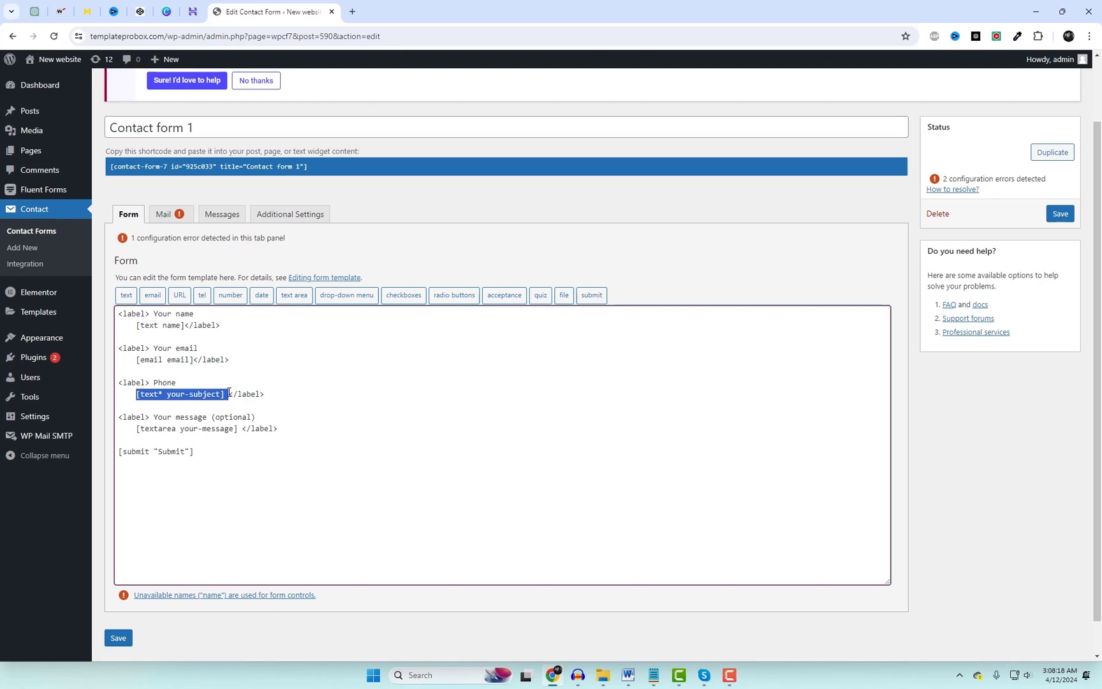
pyautogui.press('BackSpace')
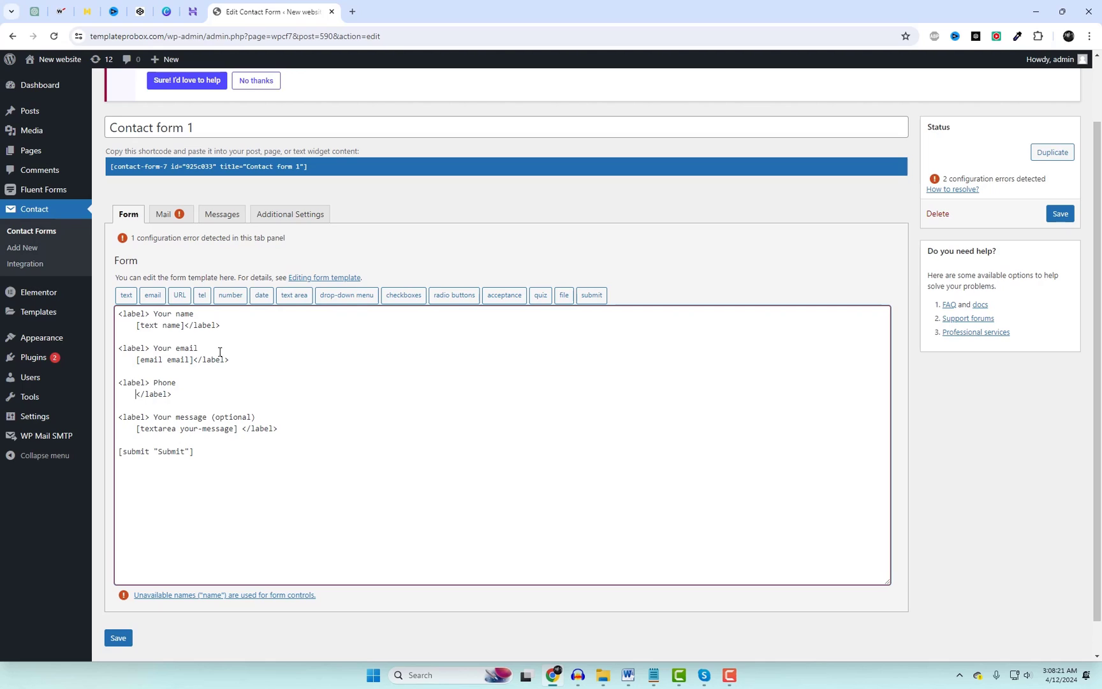
pyautogui.click(230, 294)
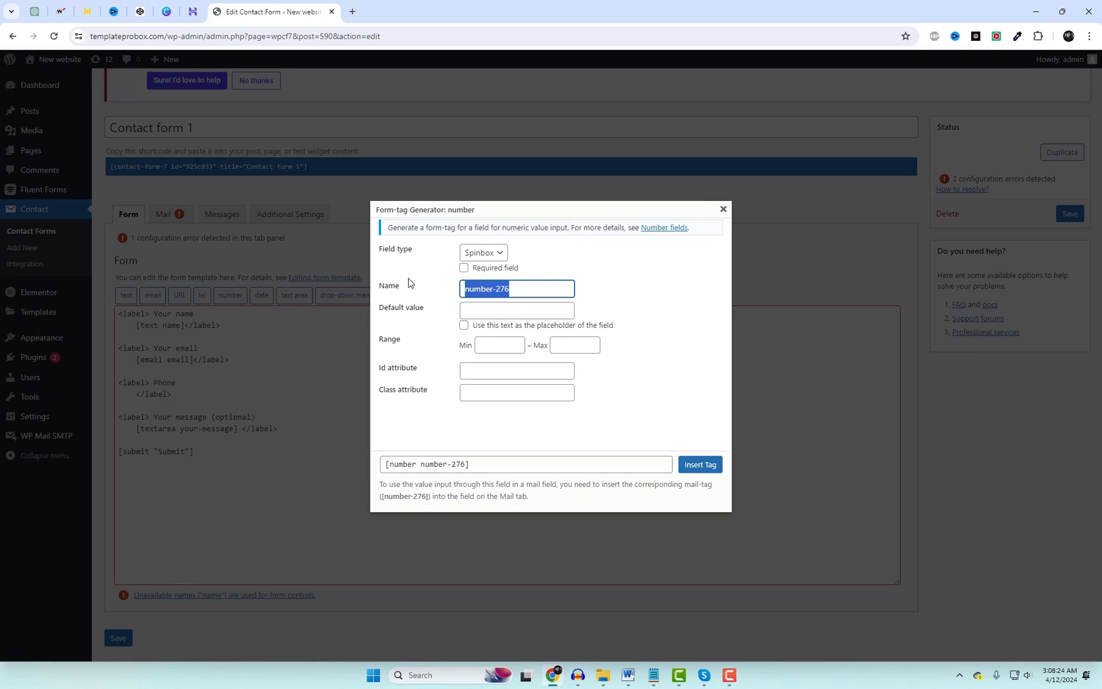
pyautogui.write('phone')
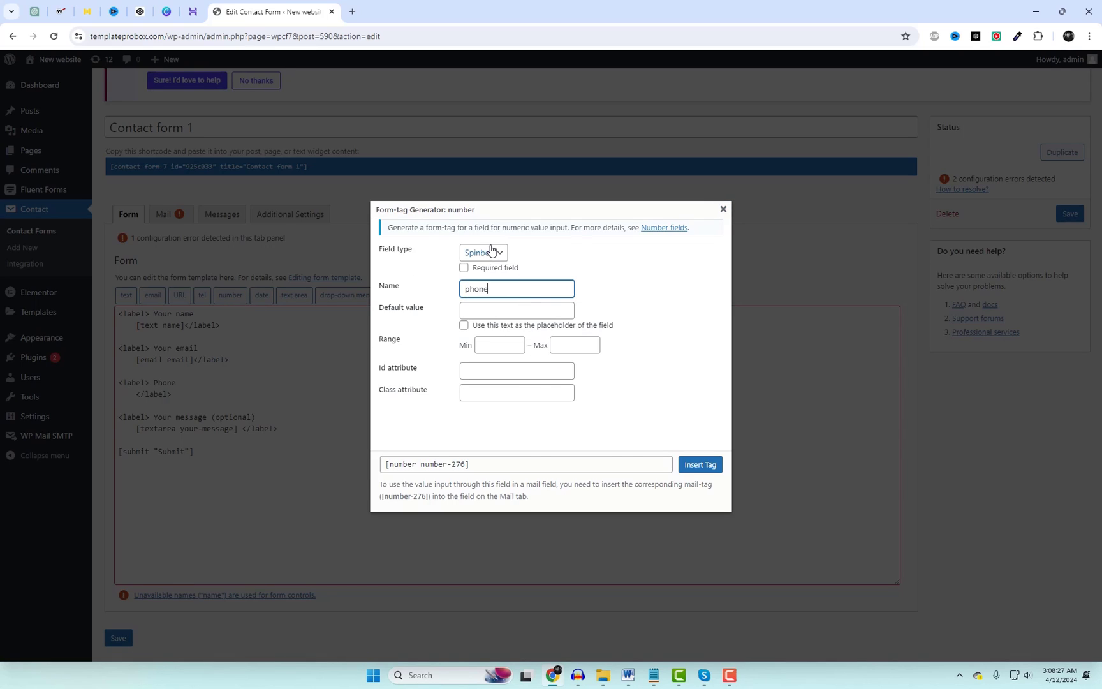
pyautogui.click(491, 252)
pyautogui.click(491, 251)
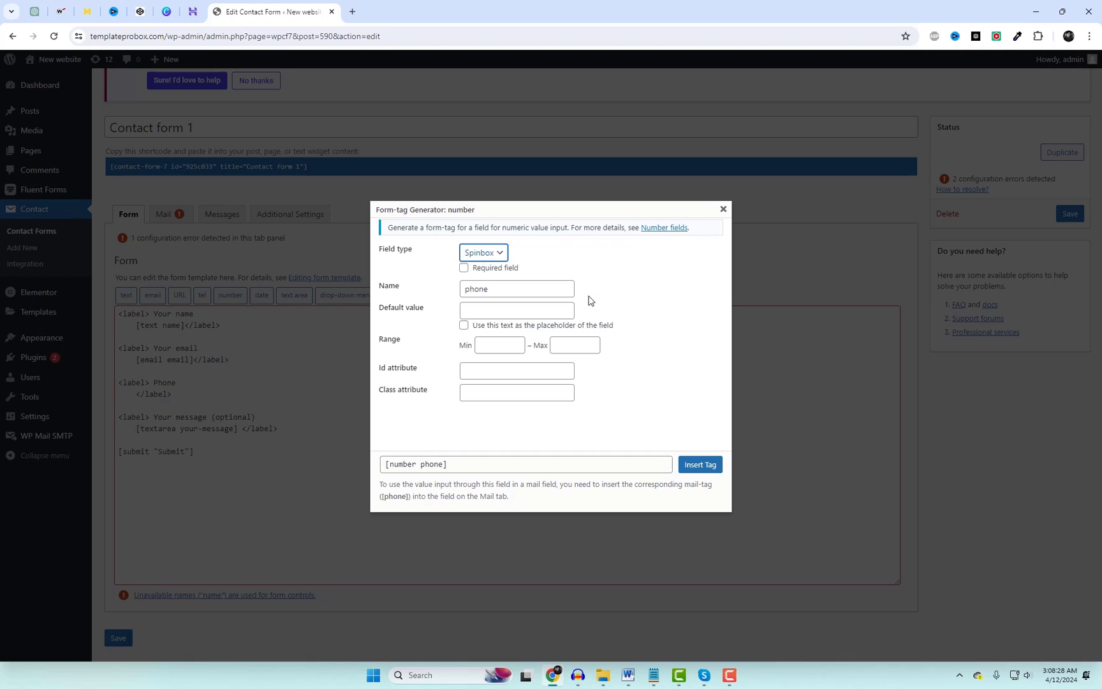
pyautogui.click(700, 465)
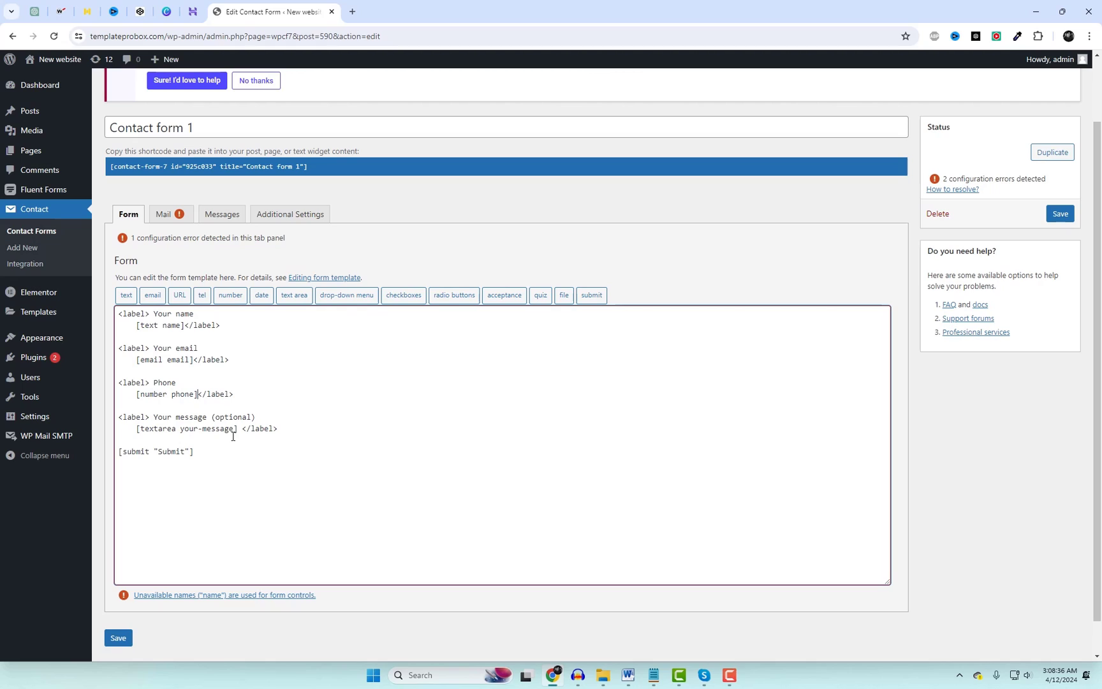
# Relabel Your message as Company and delete its old textarea tag.
pyautogui.moveTo(210, 417); pyautogui.dragTo(154, 418)
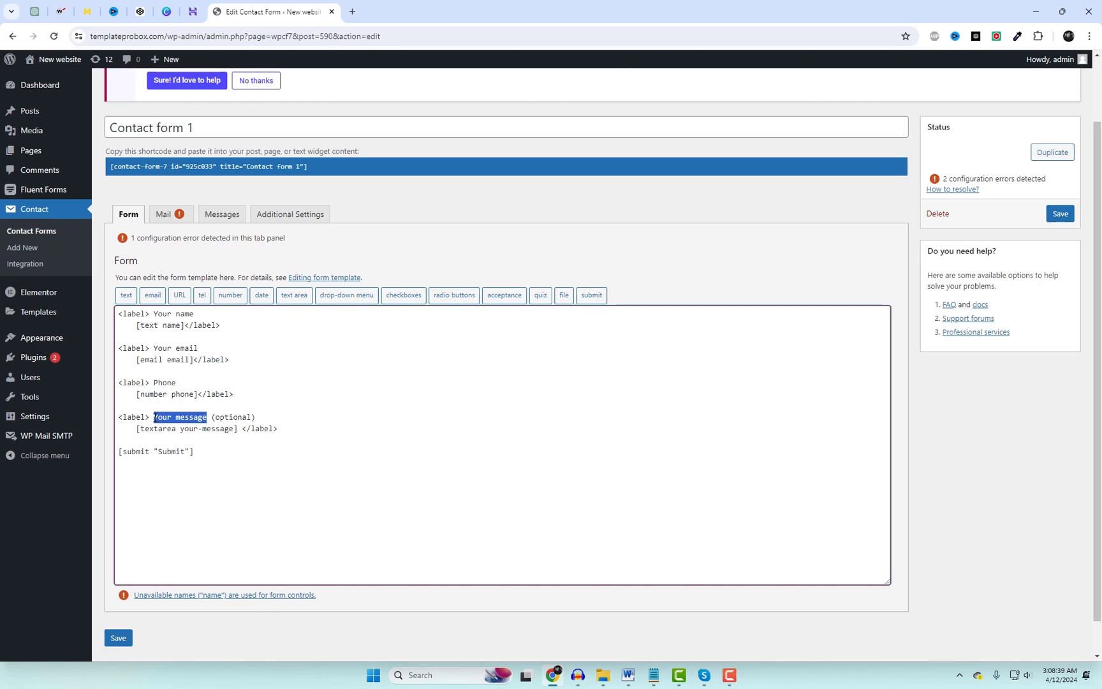
pyautogui.write('Company')
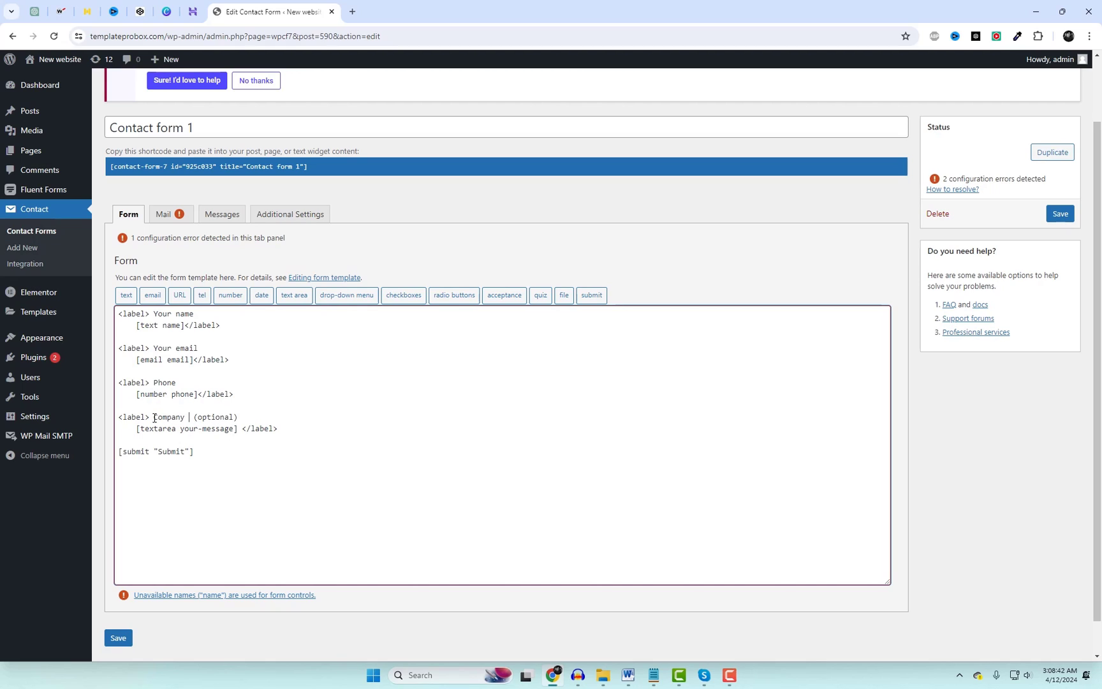
pyautogui.moveTo(239, 431); pyautogui.dragTo(133, 429)
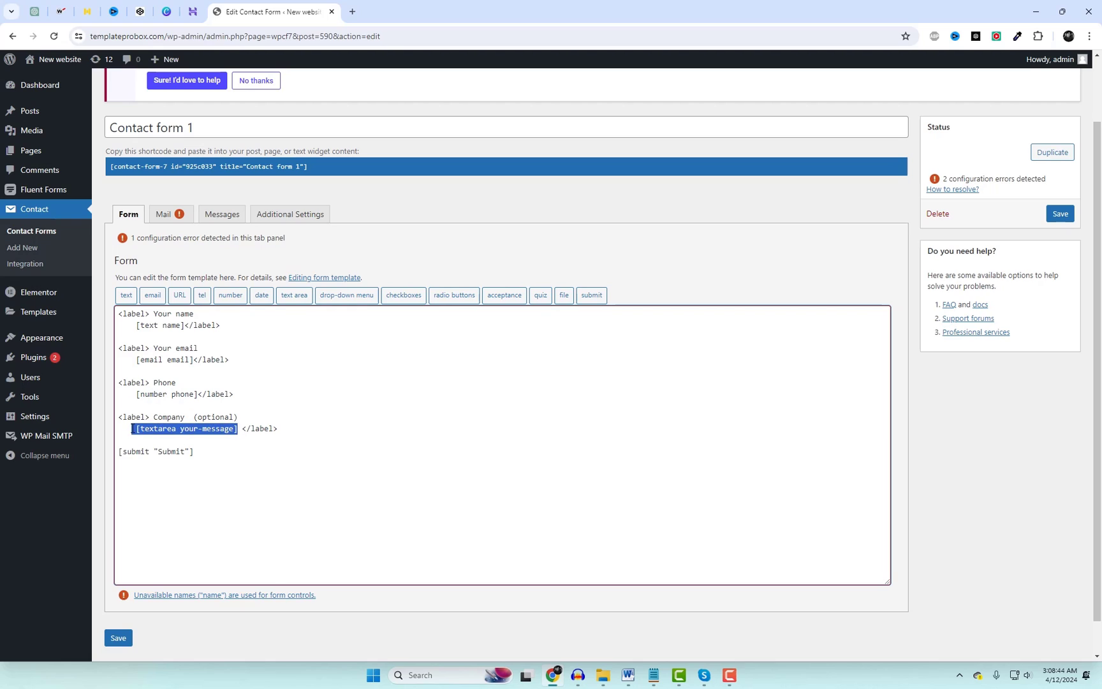
pyautogui.press('BackSpace')
# Insert a [text company] tag under the Company label and save Contact form 1.
pyautogui.click(125, 294)
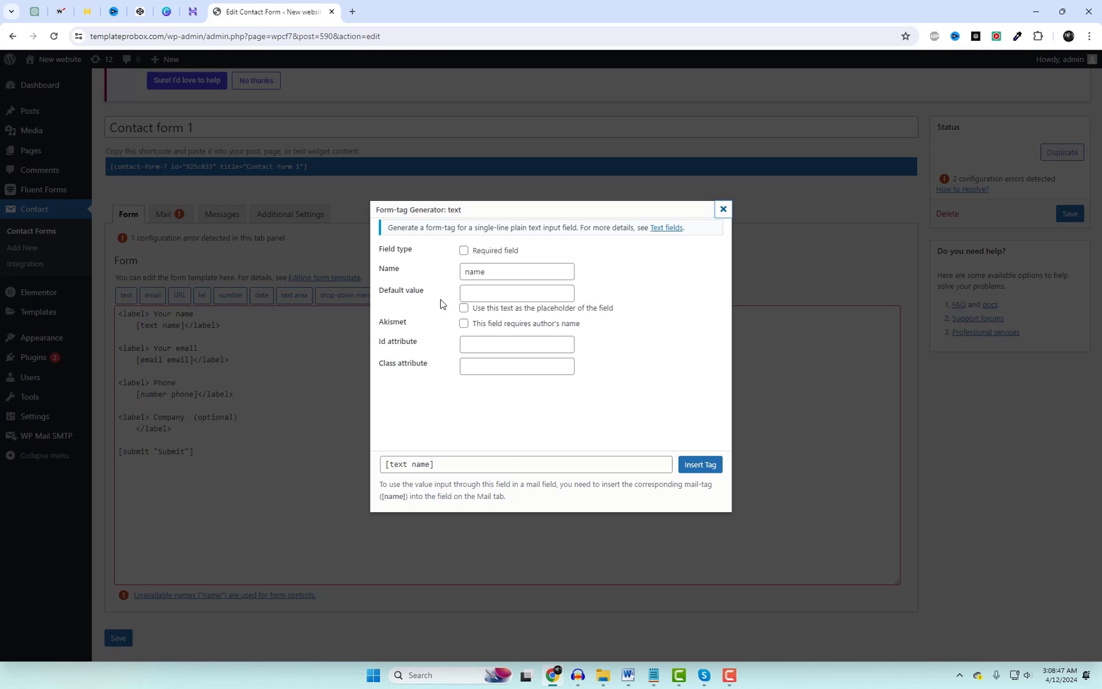
pyautogui.click(390, 268)
pyautogui.write('compn')
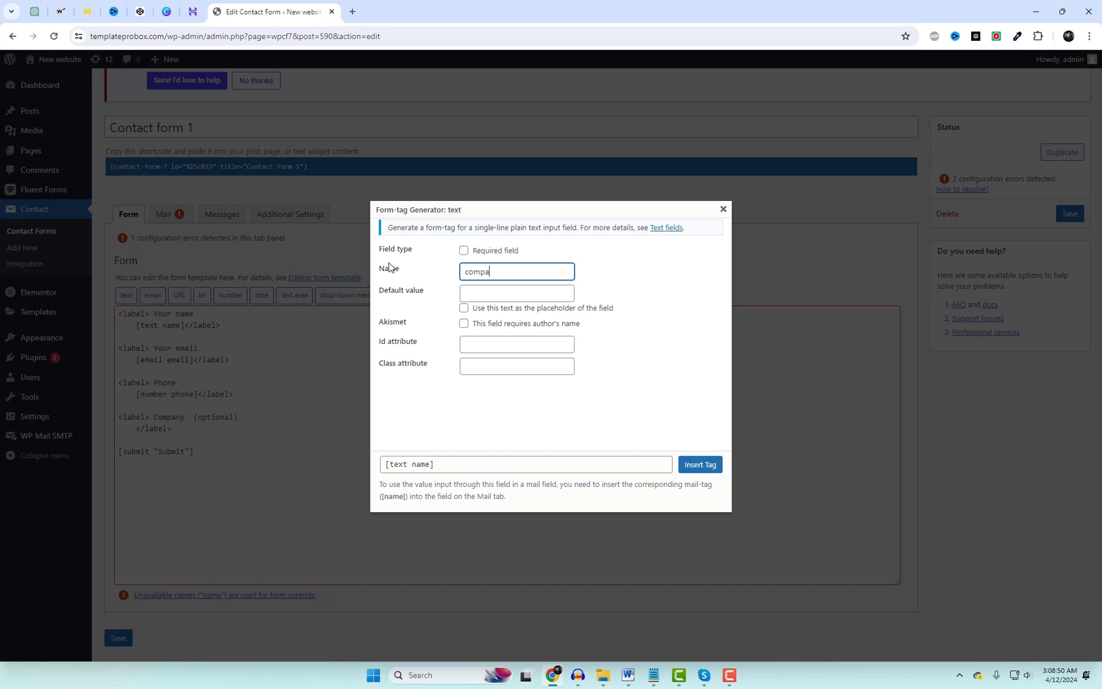
pyautogui.write('ny')
pyautogui.click(687, 376)
pyautogui.click(700, 464)
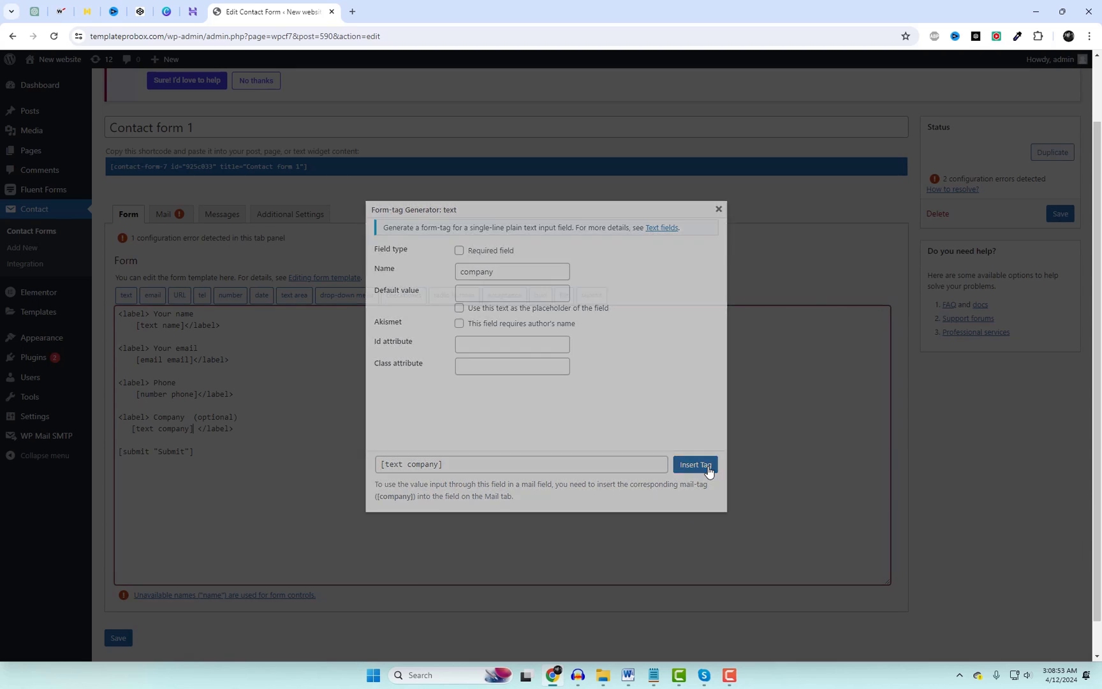
pyautogui.click(1060, 213)
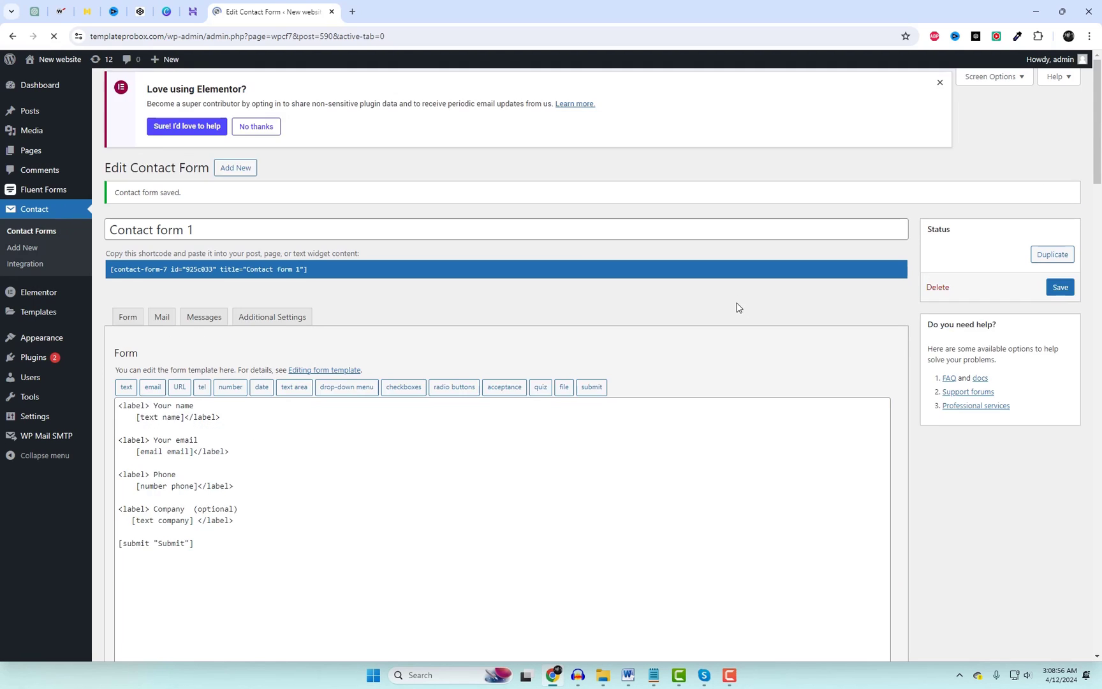
# Open the live site in a new tab and scroll through it.
pyautogui.click(57, 84)
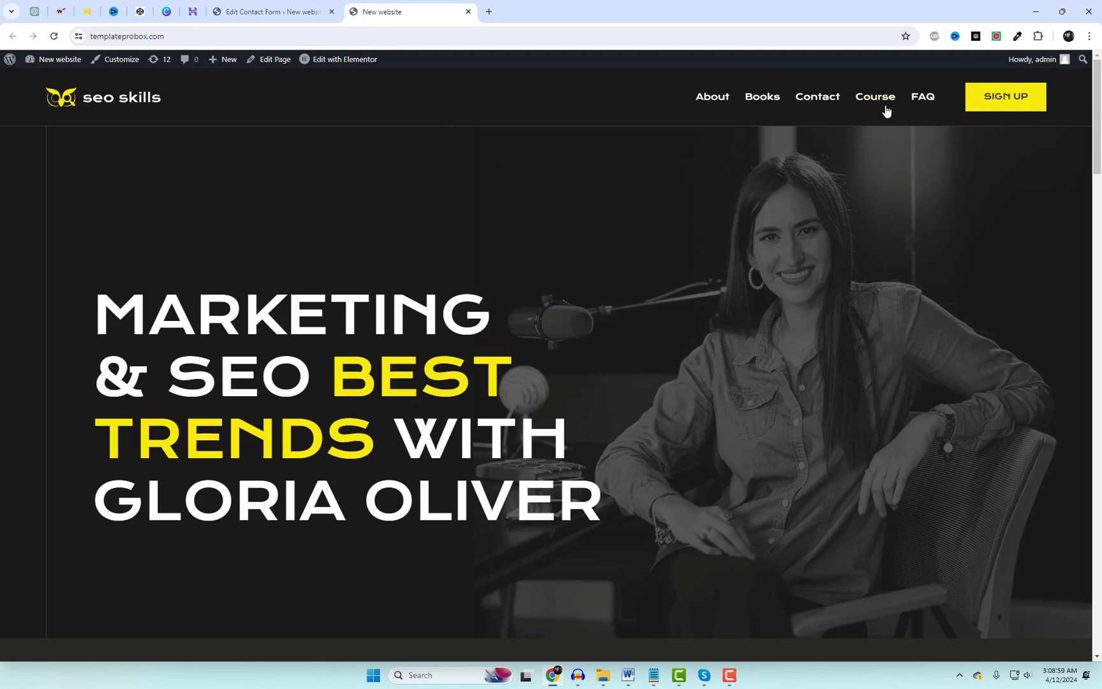
pyautogui.scroll(-5, 821, 399)
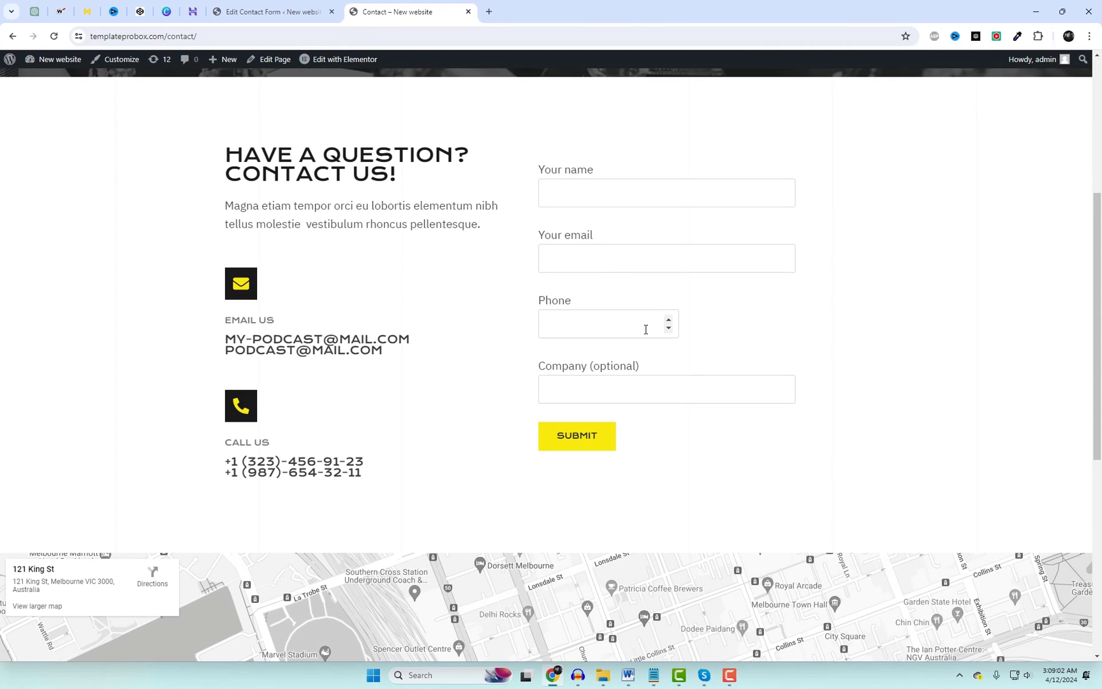
pyautogui.click(300, 3)
# Replace the [number phone] tag with a [tel phone] telephone tag and save the form.
pyautogui.moveTo(199, 503); pyautogui.dragTo(139, 504)
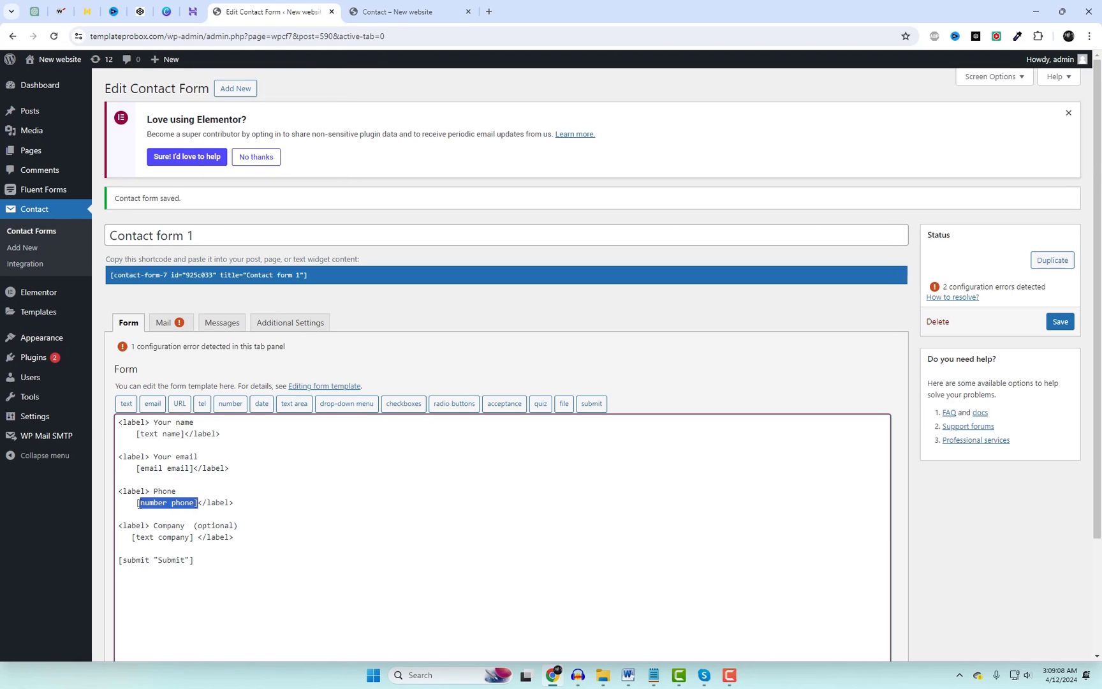
pyautogui.press('BackSpace')
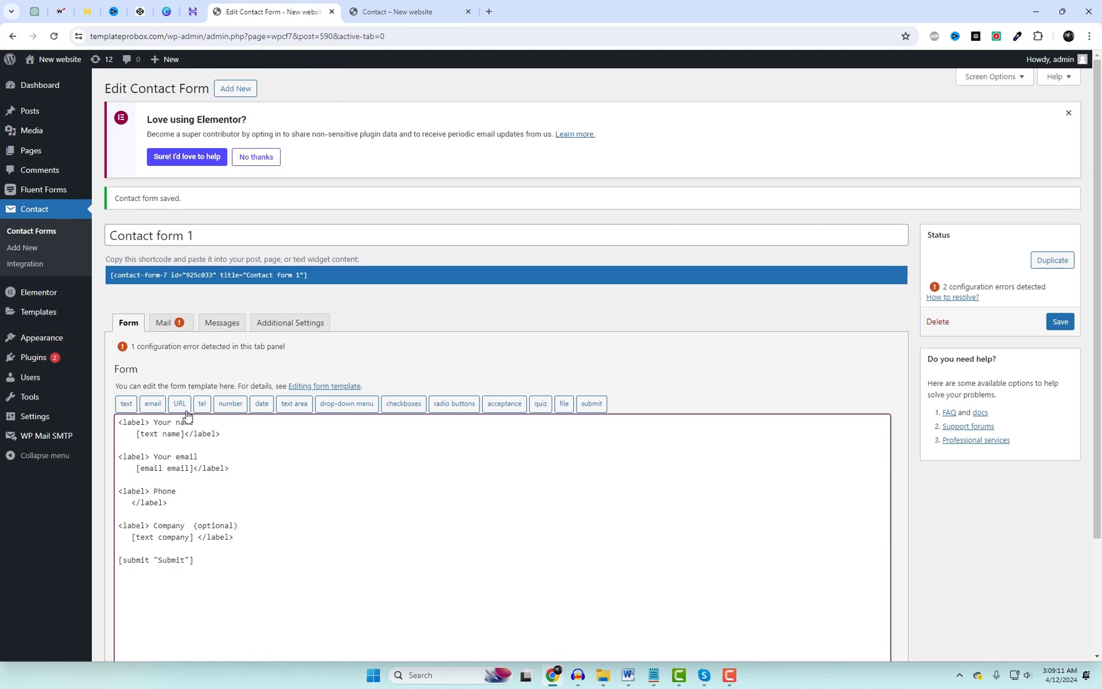
pyautogui.click(202, 403)
pyautogui.moveTo(505, 273); pyautogui.dragTo(391, 275)
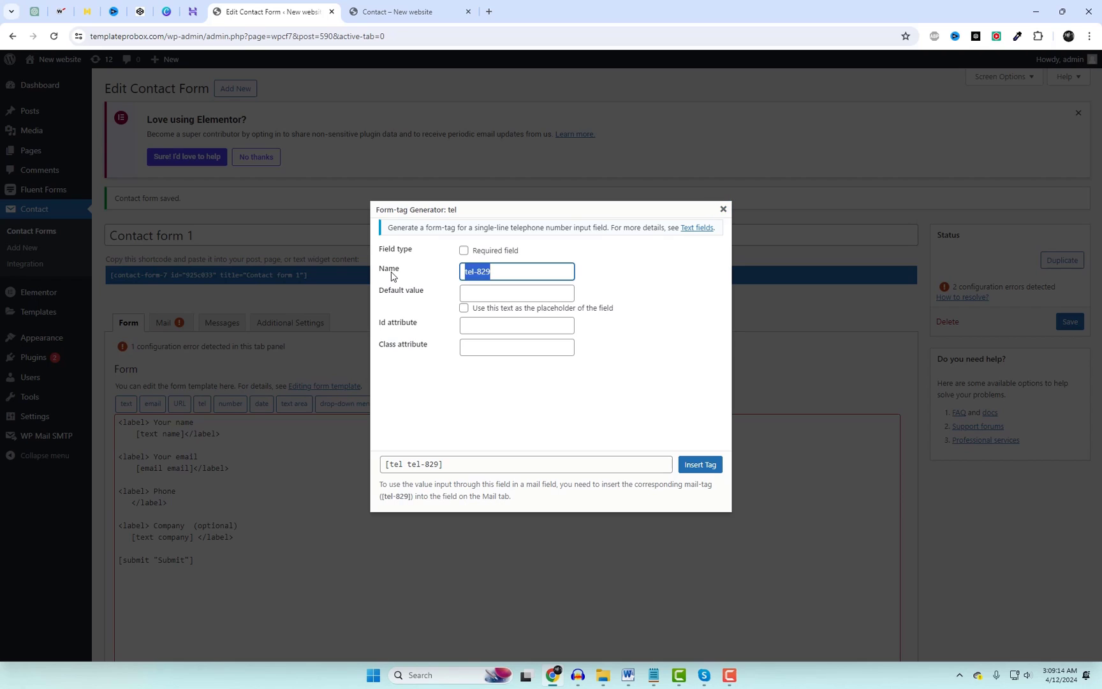
pyautogui.write('phone')
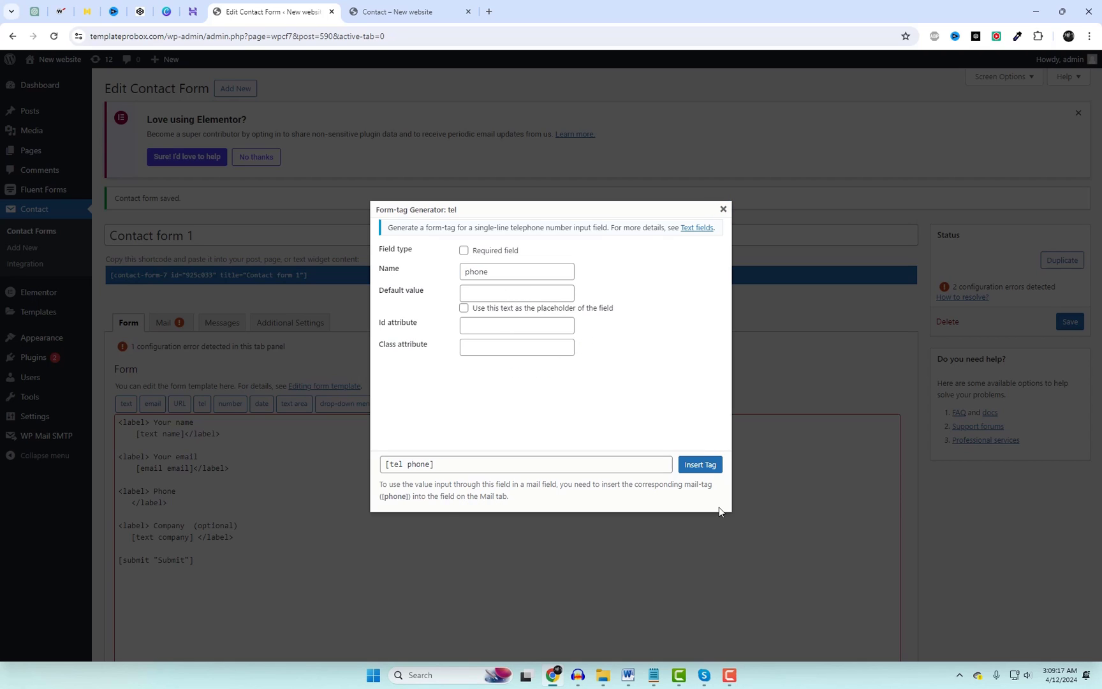
pyautogui.click(700, 465)
pyautogui.click(1059, 322)
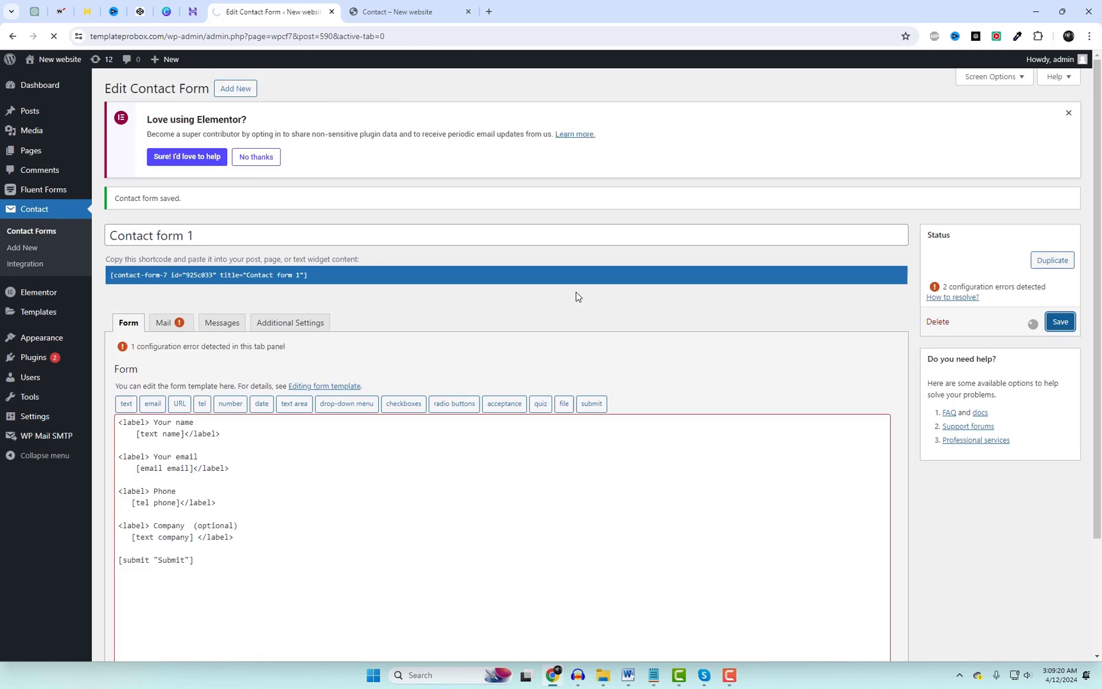
# Reload the live Contact page to show the updated form.
pyautogui.click(401, 10)
pyautogui.rightClick(664, 130)
pyautogui.click(701, 167)
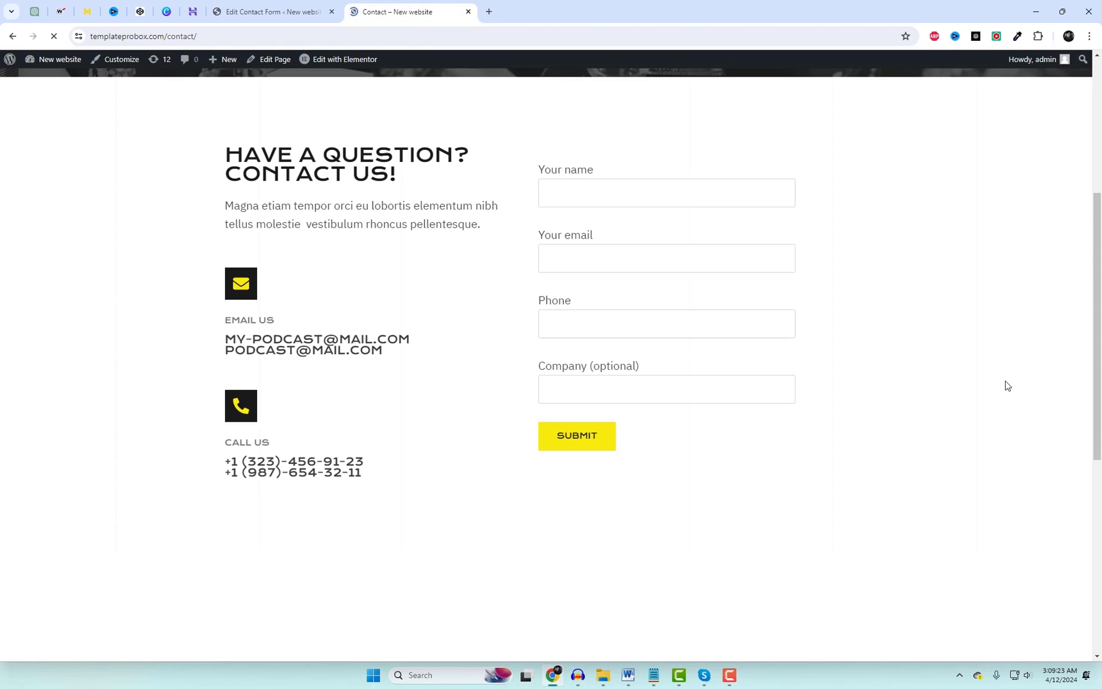
# Open the Add New Plugins page in a new WordPress admin tab.
pyautogui.click(254, 5)
pyautogui.moveTo(33, 357)
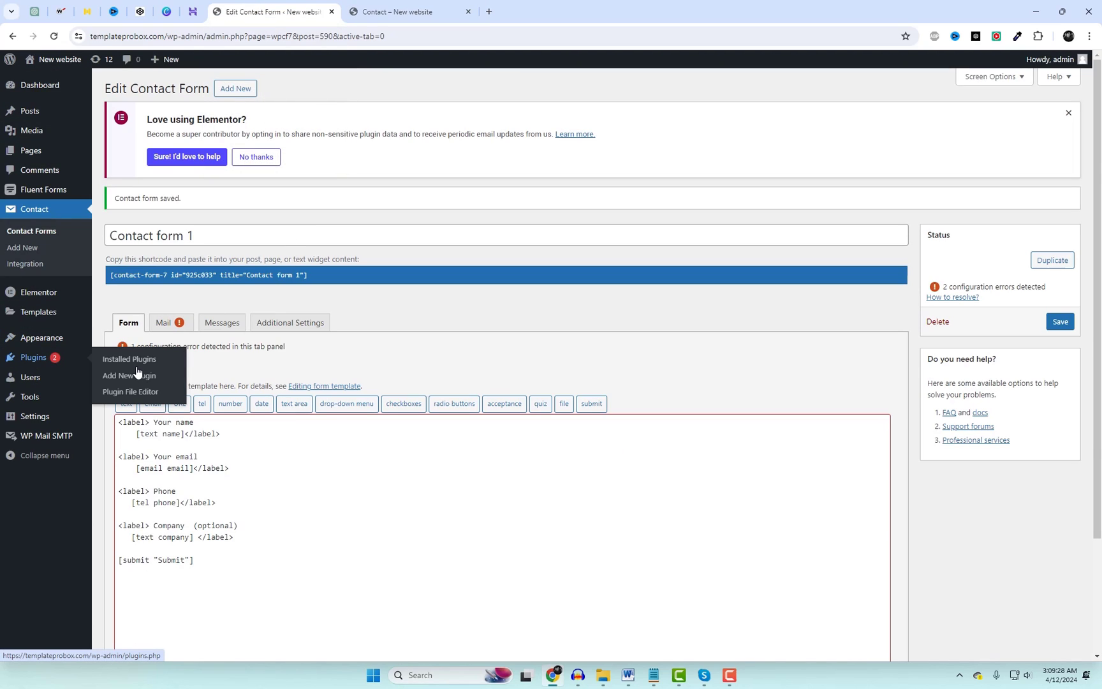
pyautogui.middleClick(130, 360)
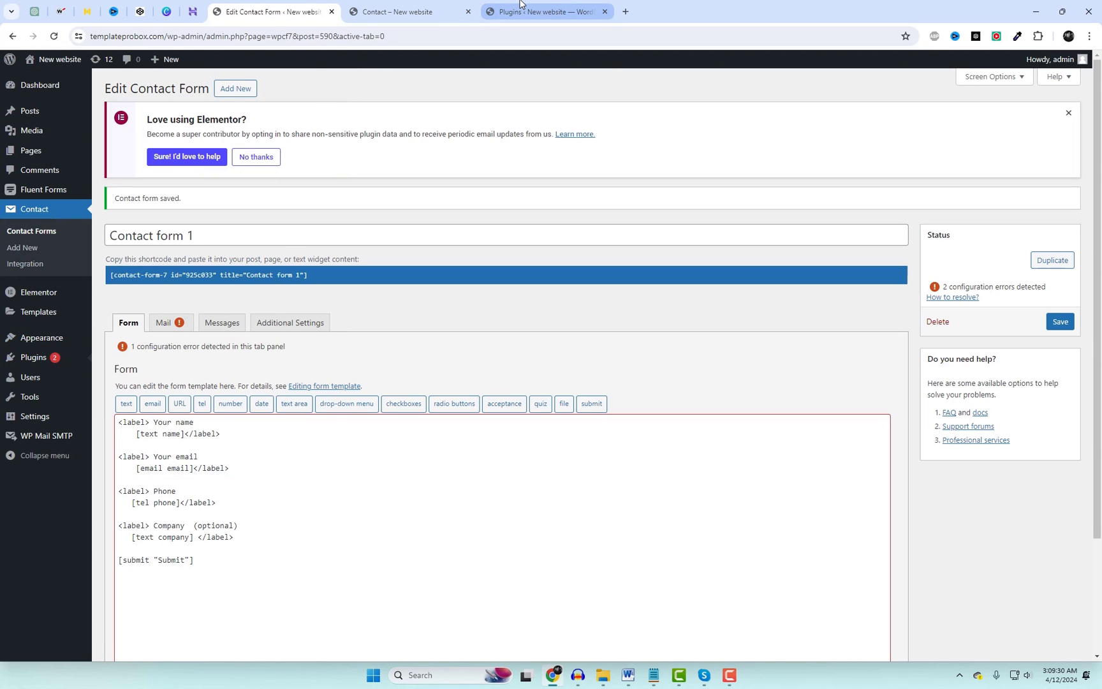
pyautogui.click(519, 8)
pyautogui.click(172, 91)
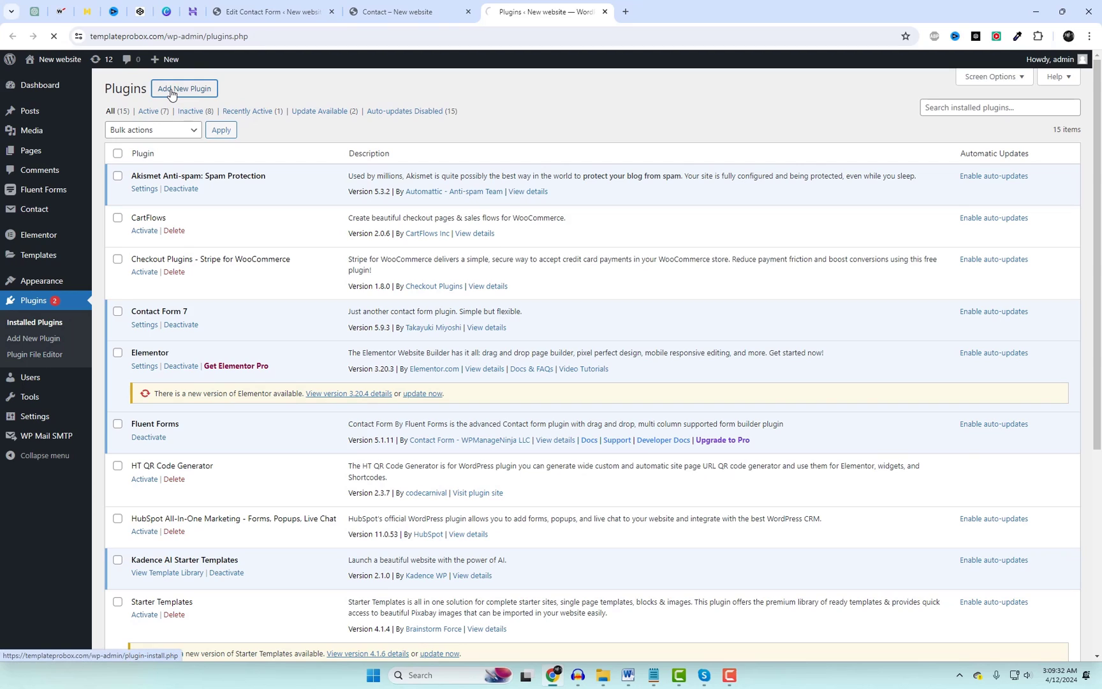
# Search plugins for 'hubs' and activate the HubSpot CRM plugin.
pyautogui.click(928, 121)
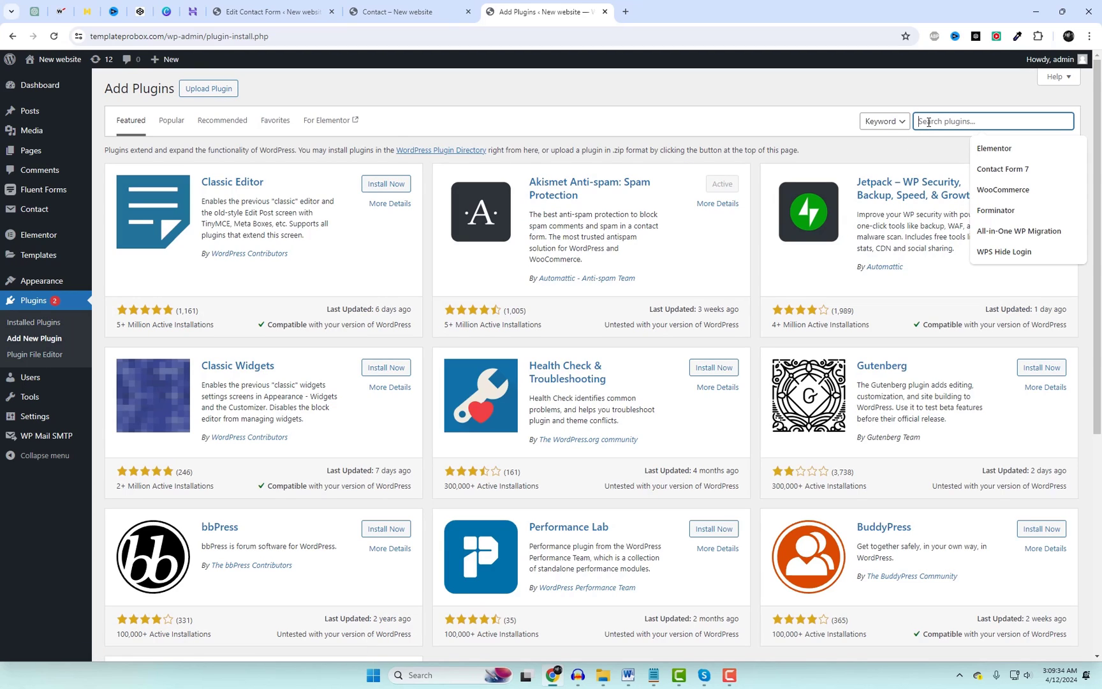
pyautogui.write('hub')
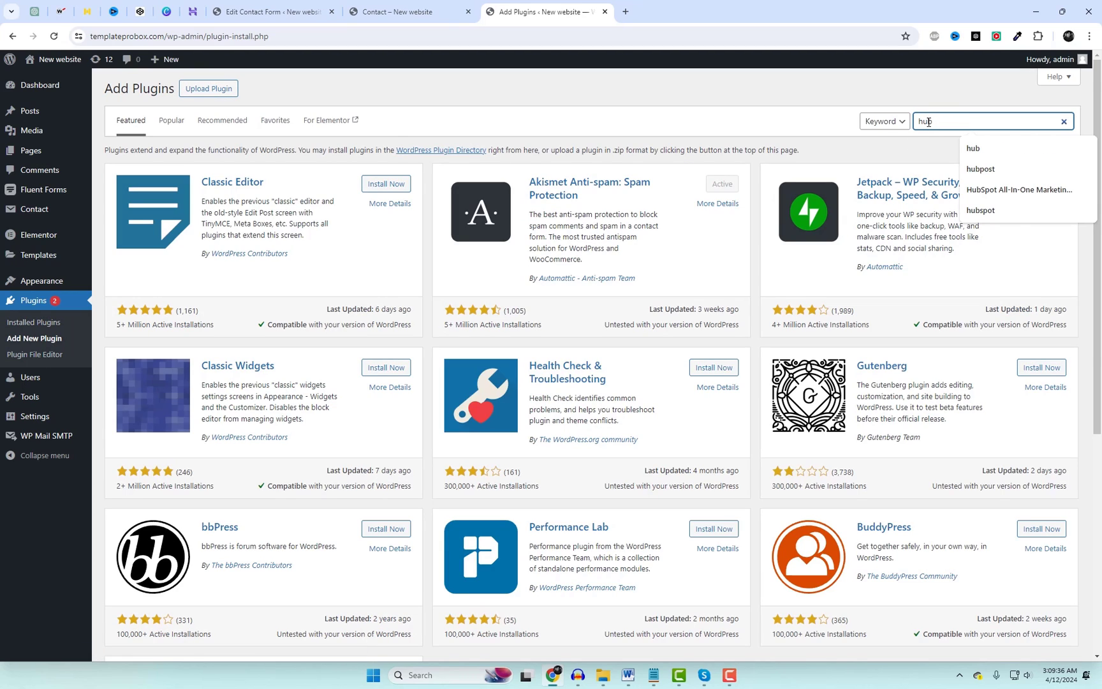
pyautogui.write('spot')
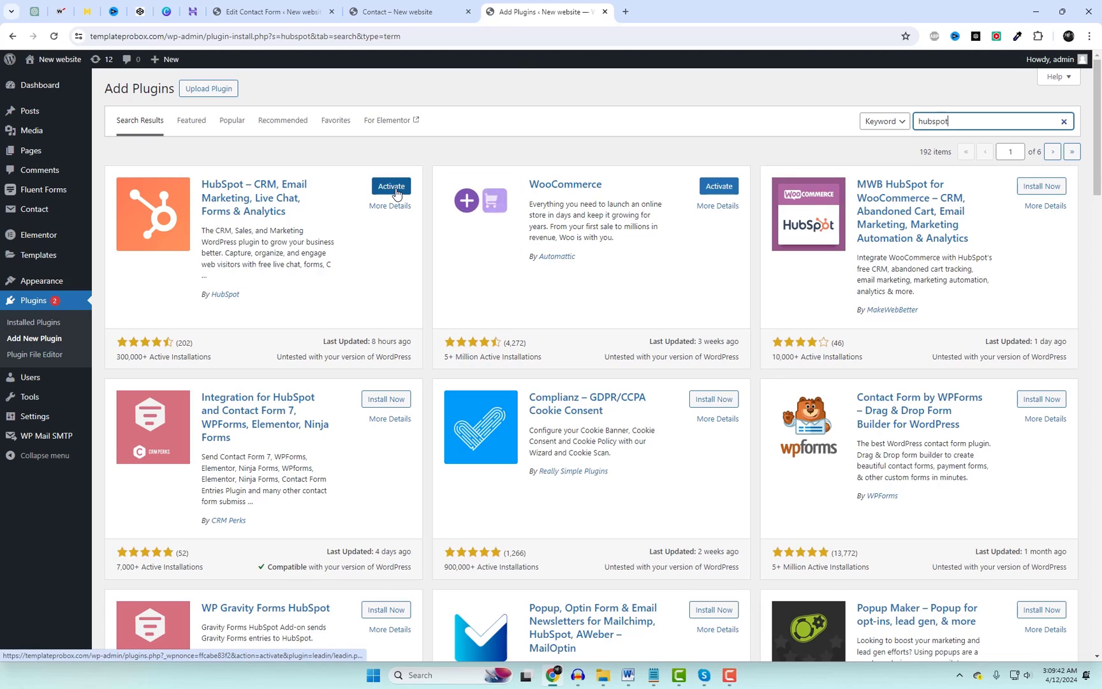
pyautogui.click(399, 189)
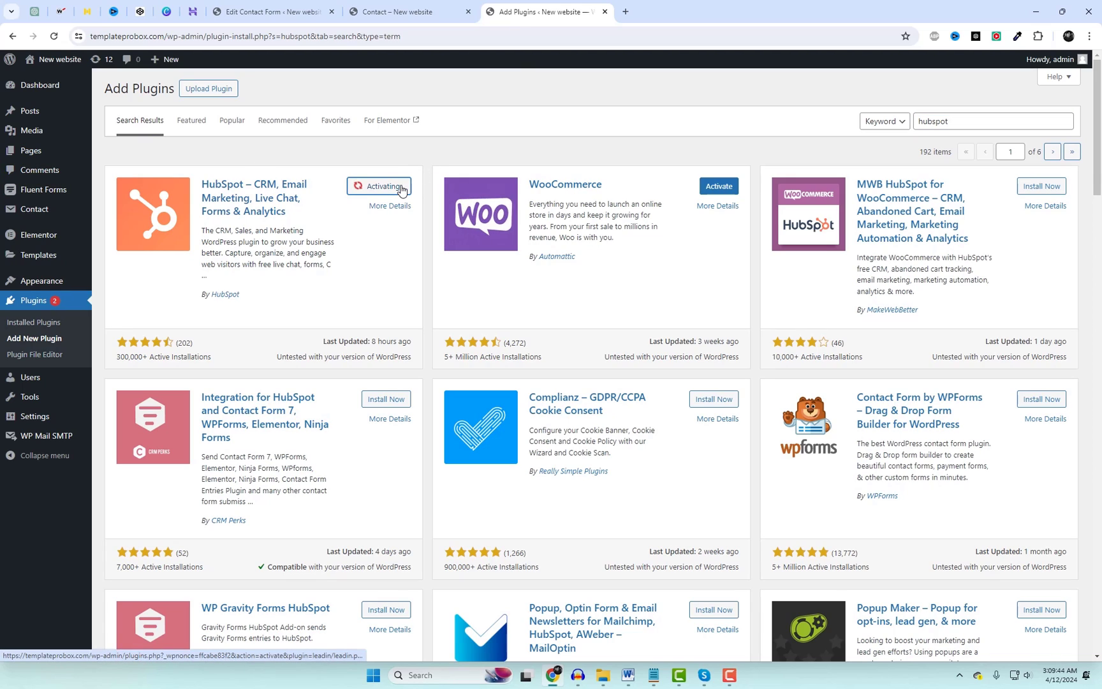
pyautogui.click(625, 12)
# Load hubspot.com, open the account and check the empty Marketing > Forms list.
pyautogui.write('hub')
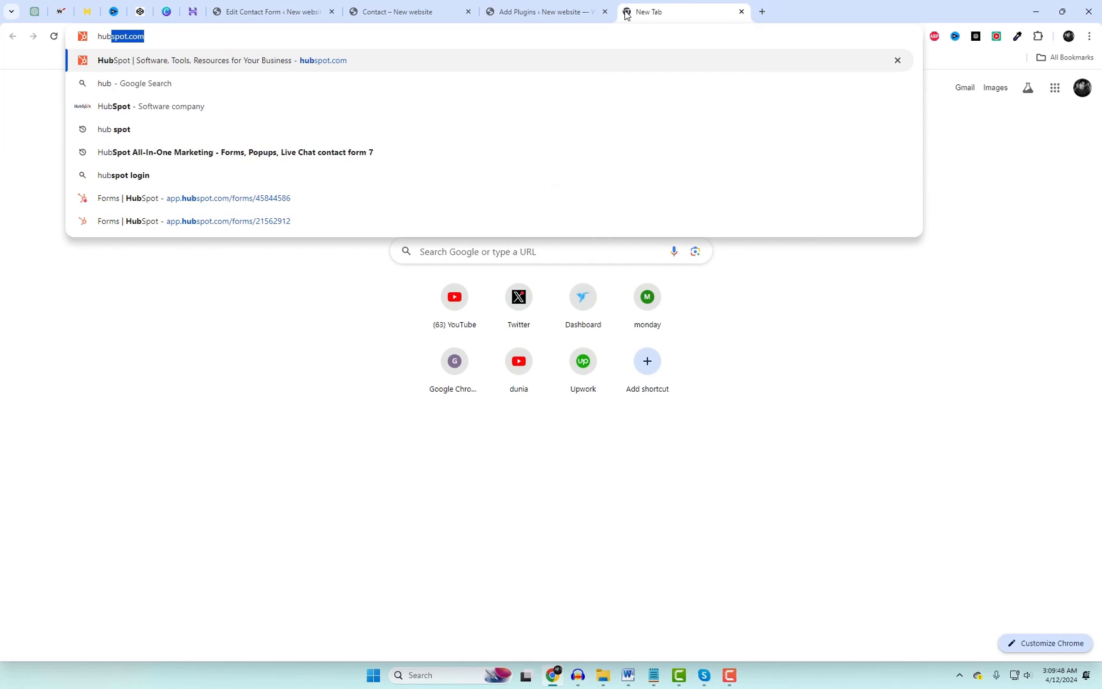
pyautogui.press('Return')
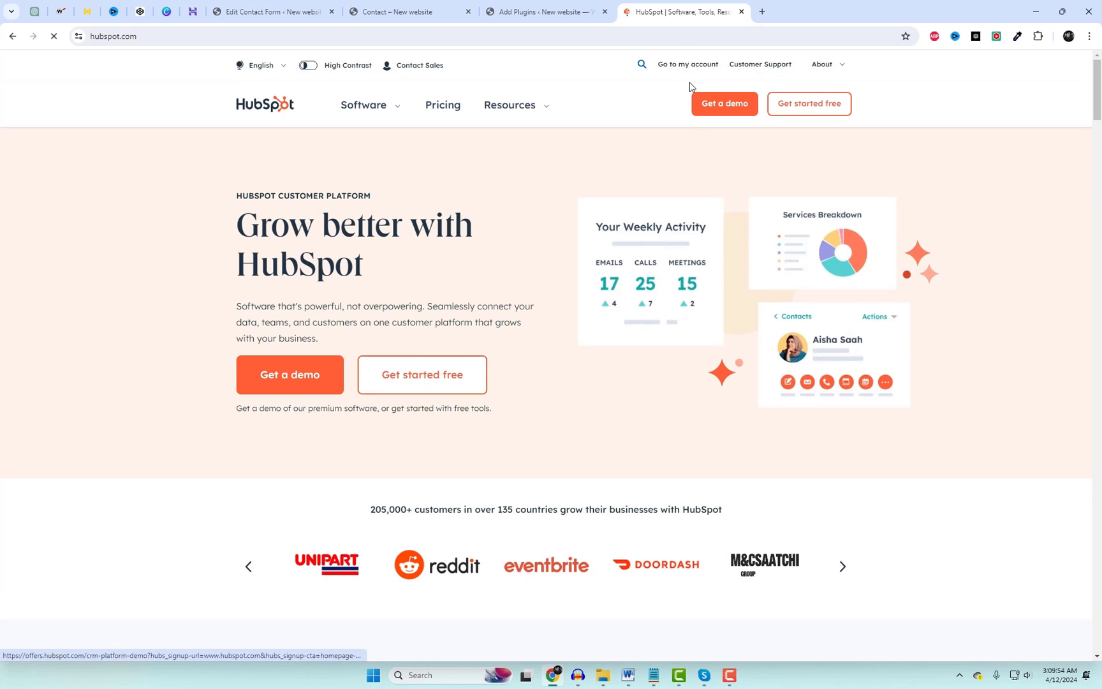
pyautogui.click(691, 68)
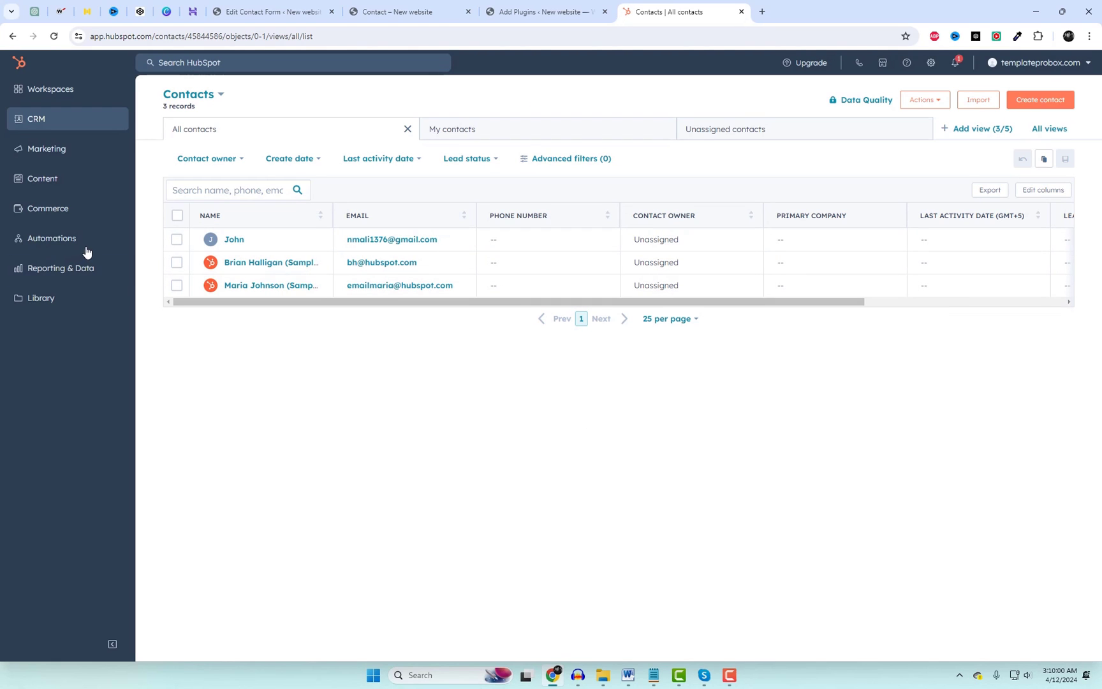
pyautogui.click(69, 158)
pyautogui.click(163, 199)
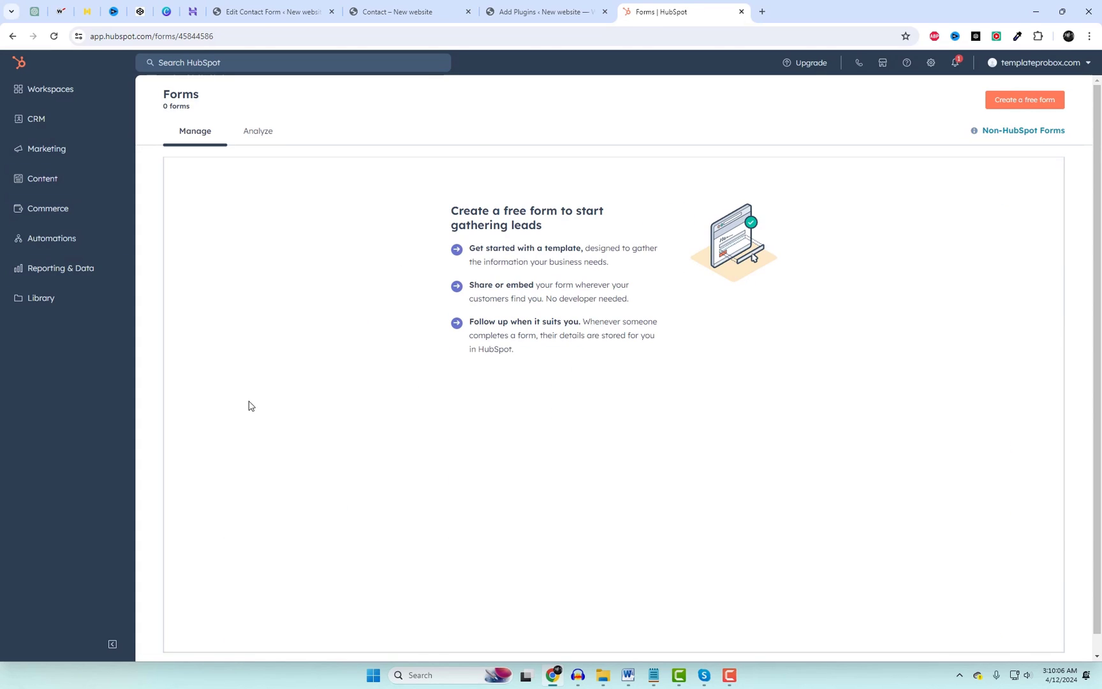
pyautogui.click(534, 11)
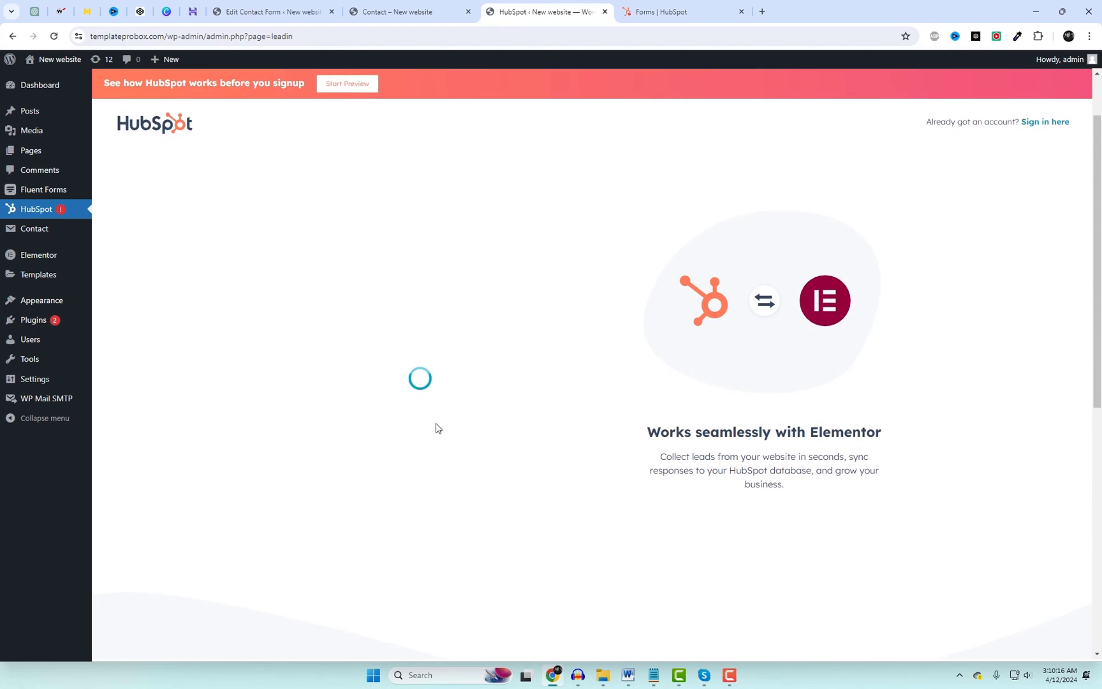
# Connect the website to HubSpot as the existing user and leave Sync all forms switched on.
pyautogui.click(419, 403)
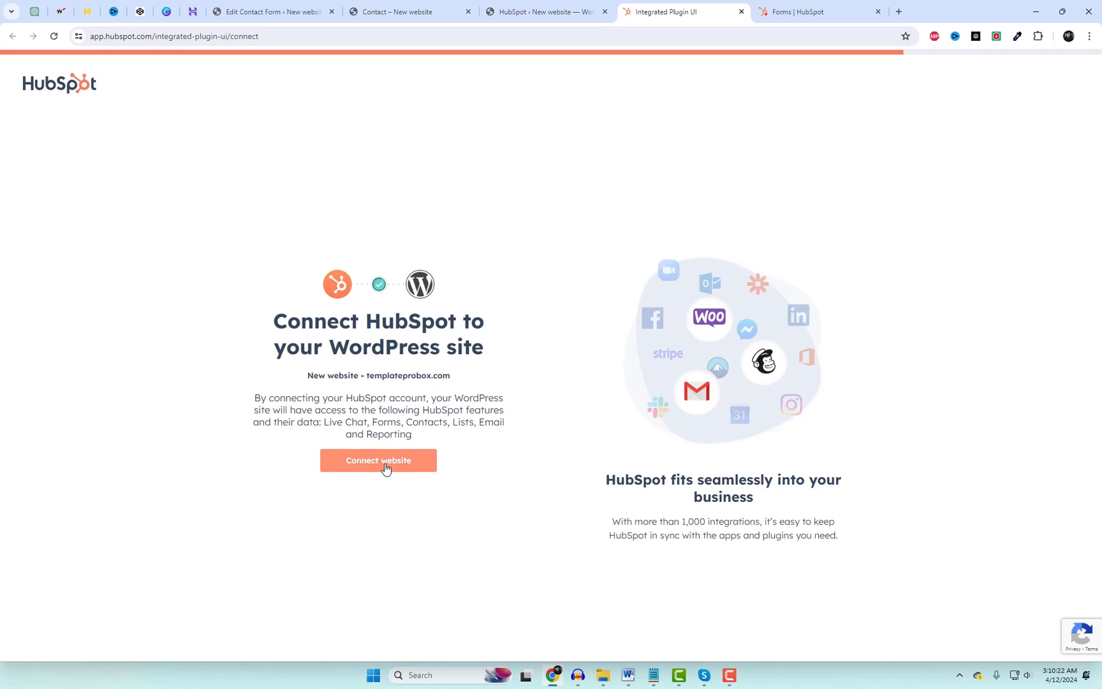
pyautogui.click(385, 468)
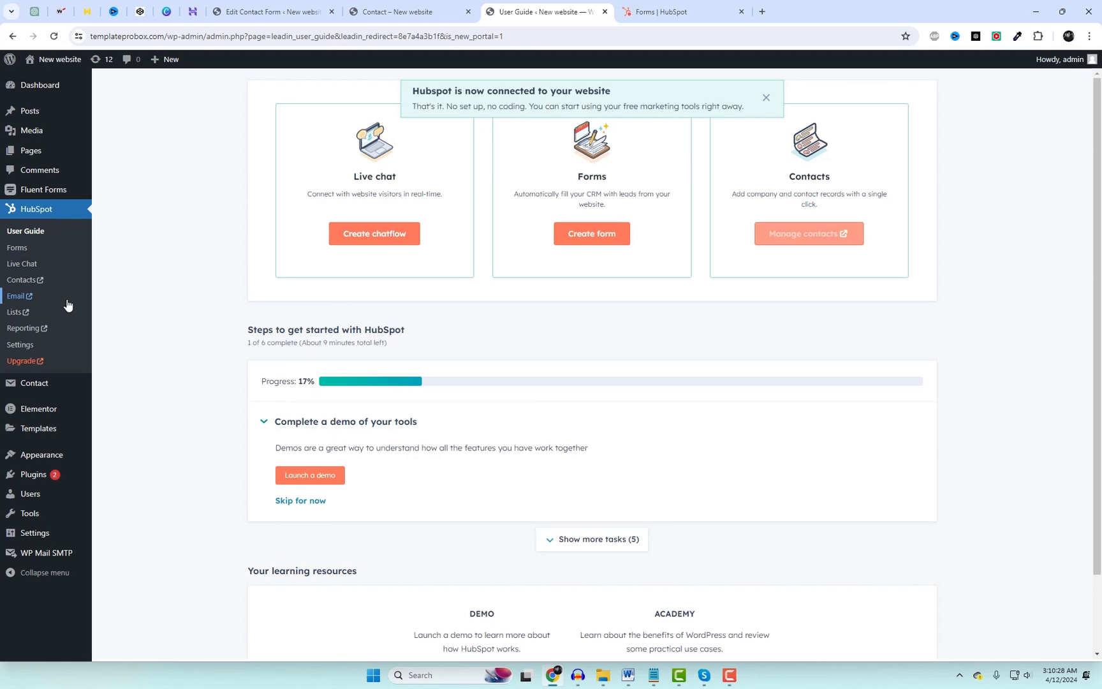
pyautogui.click(18, 249)
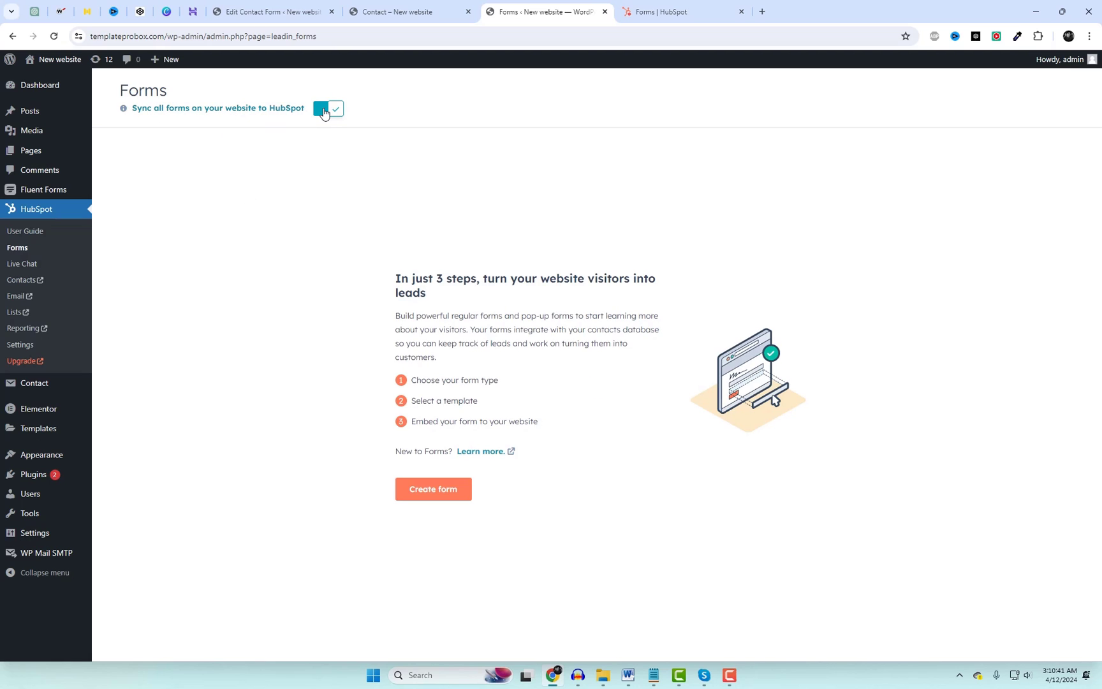
pyautogui.click(328, 109)
pyautogui.click(334, 108)
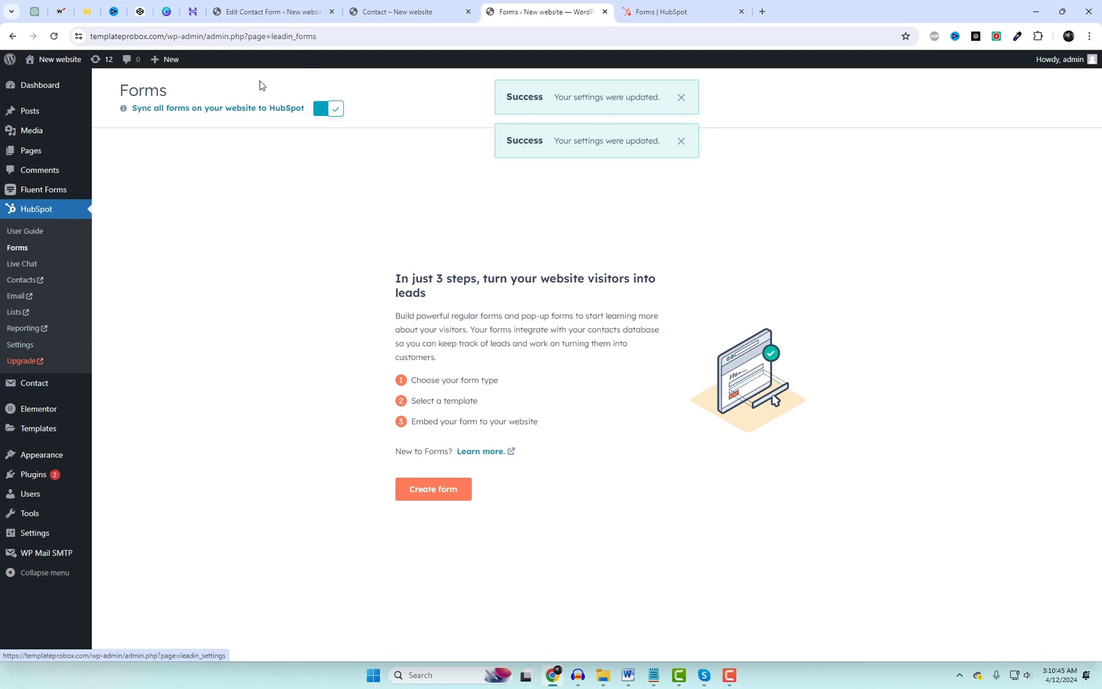
pyautogui.click(391, 7)
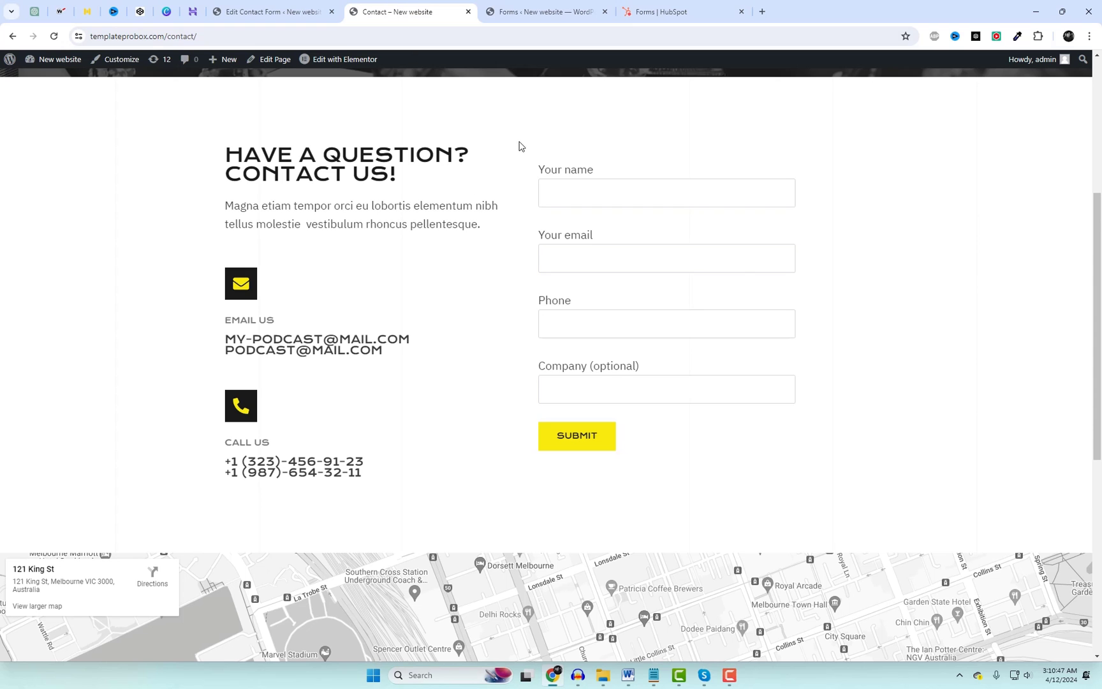
# Reload the Contact page and fill in a test name and a saved email address.
pyautogui.rightClick(536, 131)
pyautogui.click(586, 175)
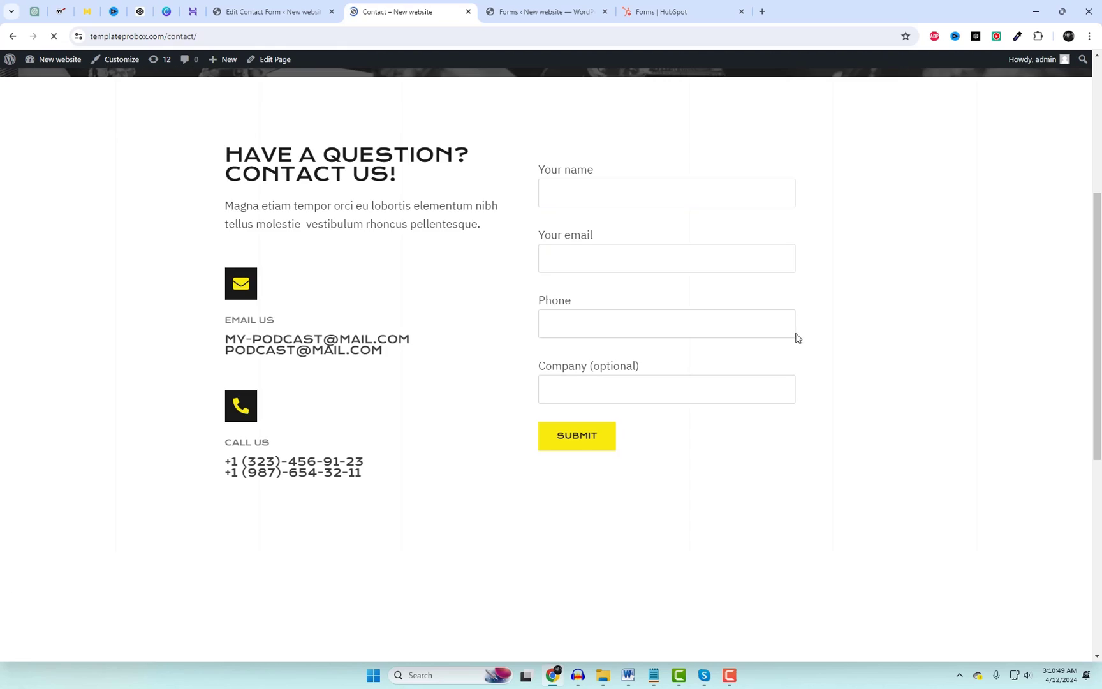
pyautogui.click(569, 199)
pyautogui.write('J')
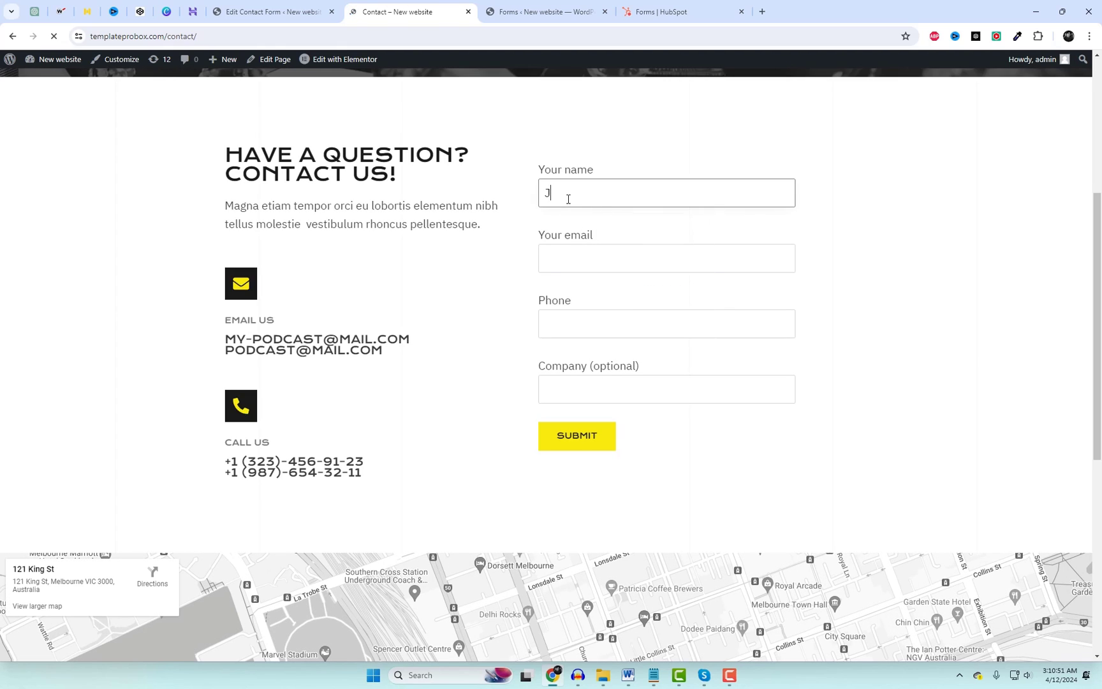
pyautogui.write('ohn')
pyautogui.press('Tab')
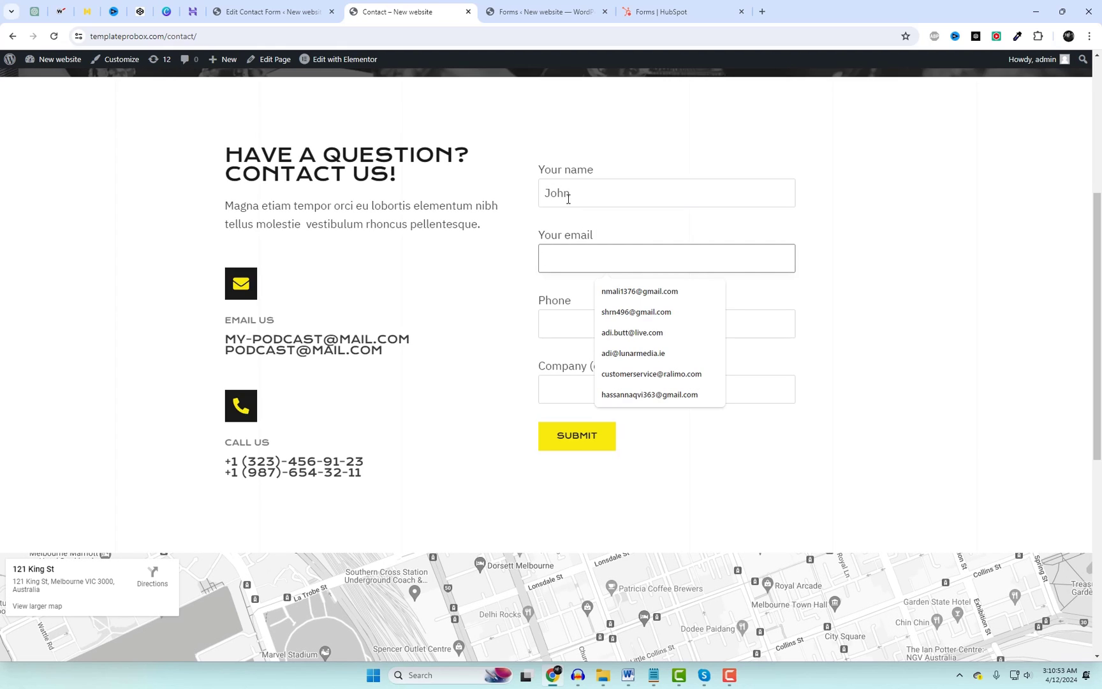
pyautogui.press('Down')
pyautogui.press('Return')
# Enter a test phone number and company ABC, then submit the form.
pyautogui.click(574, 317)
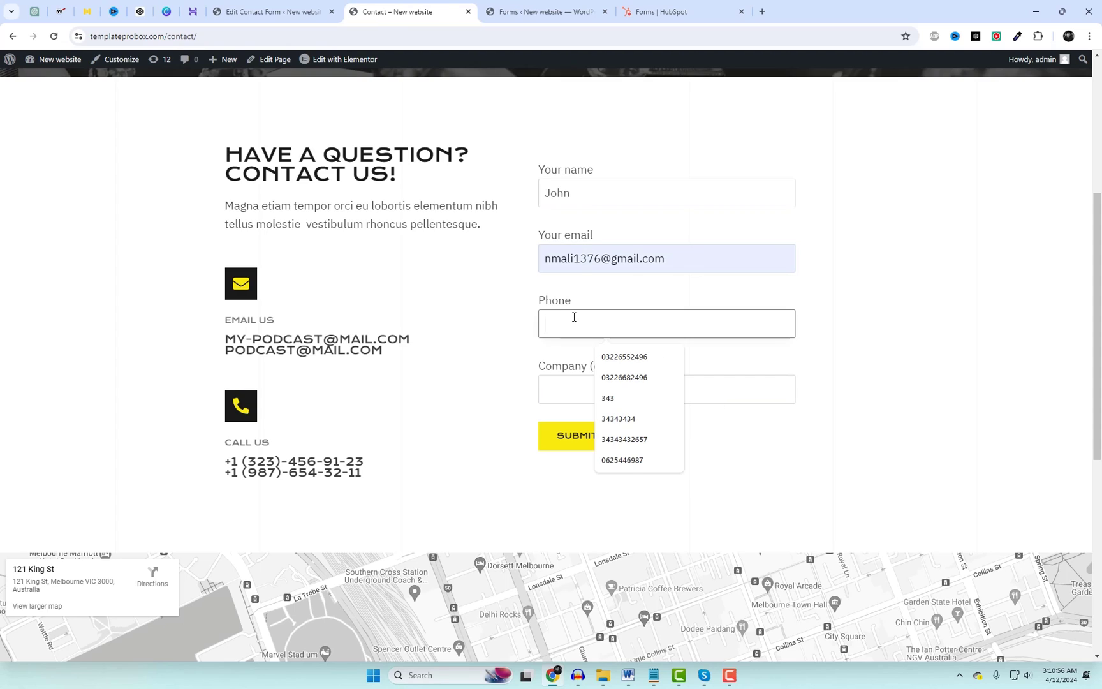
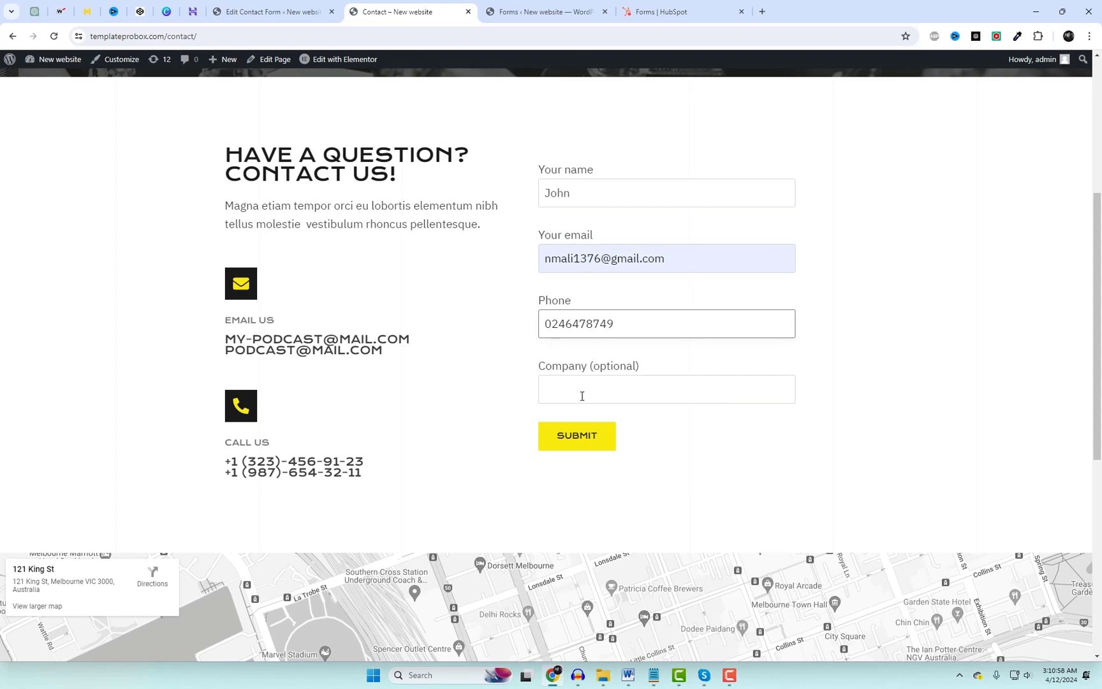
pyautogui.click(564, 396)
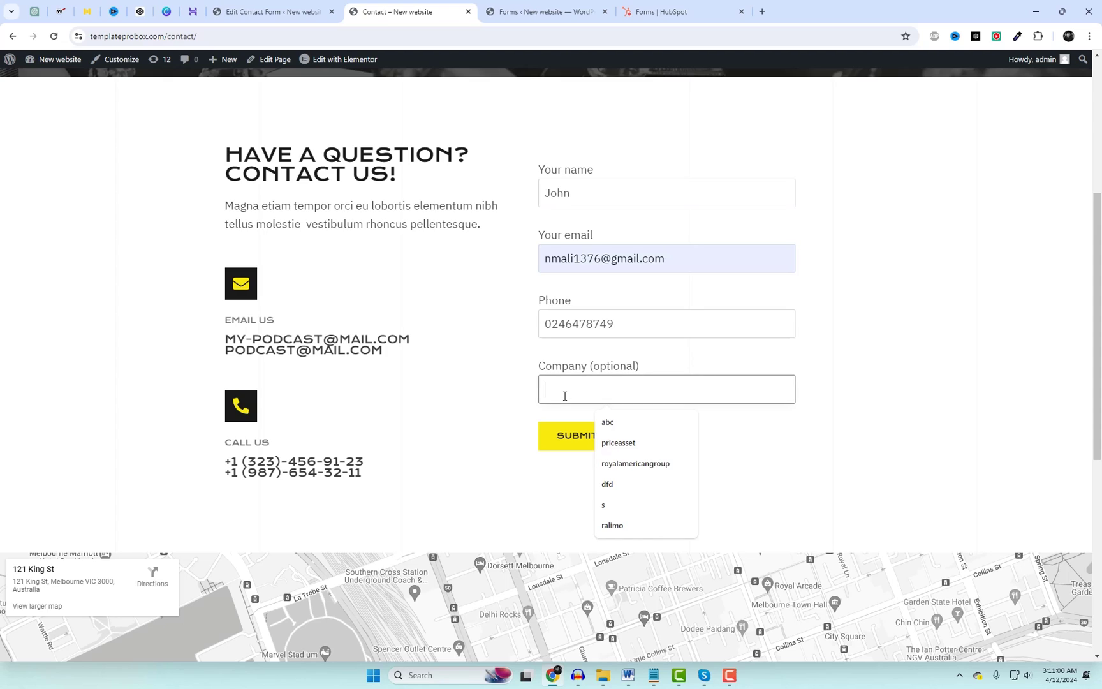
pyautogui.write('ABC')
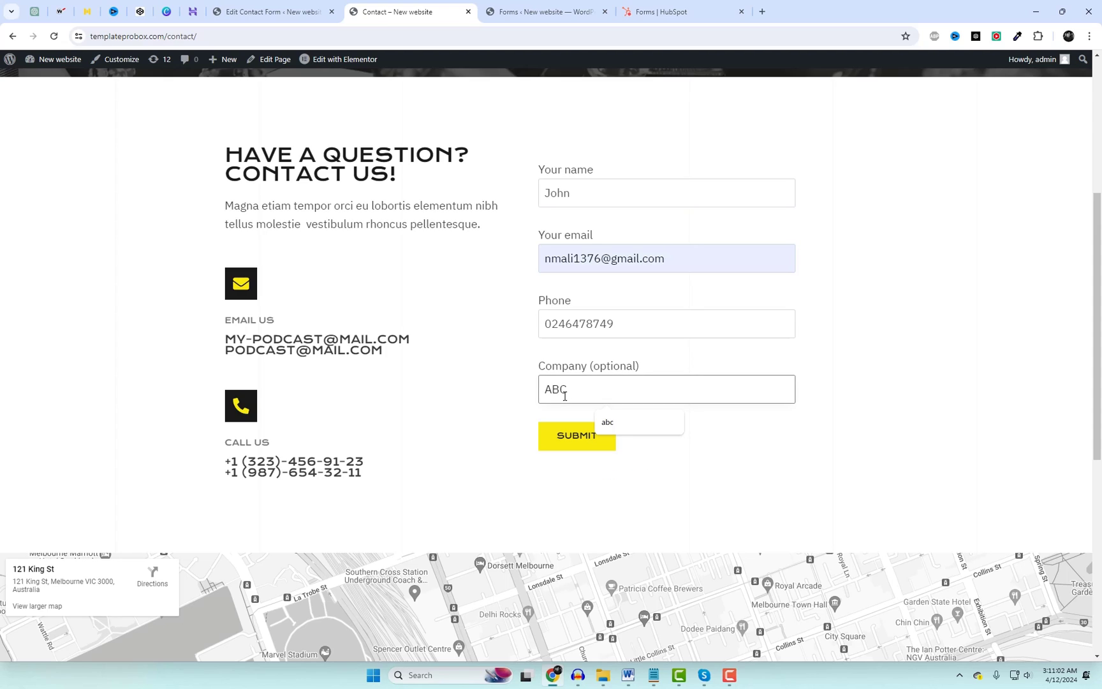
pyautogui.click(755, 477)
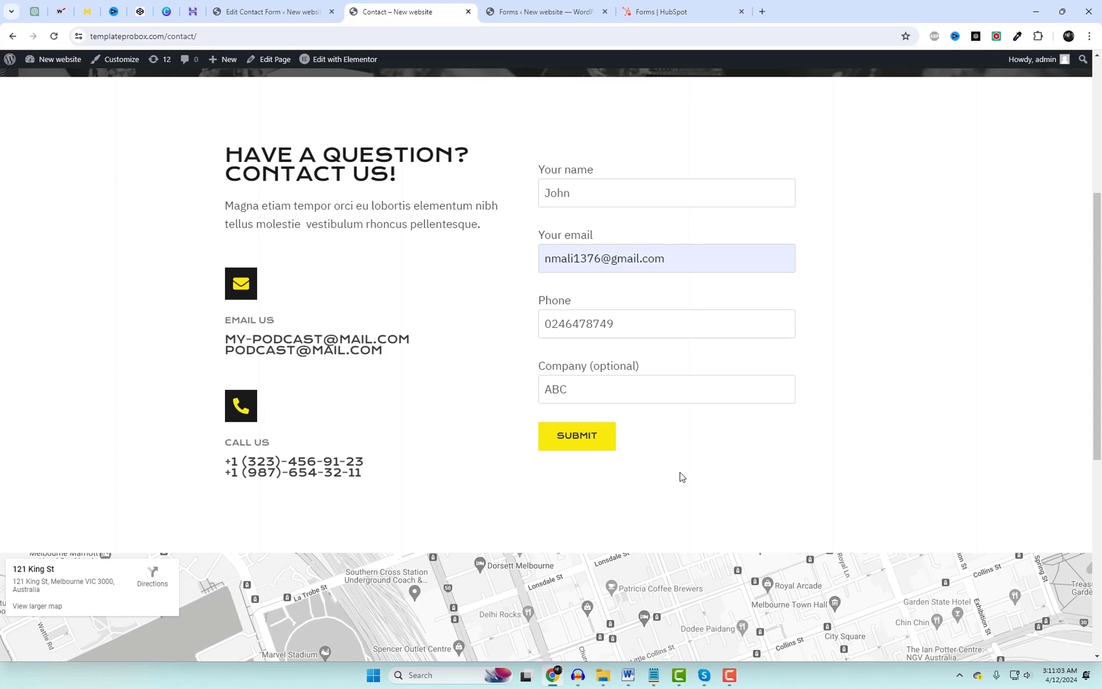
pyautogui.click(577, 438)
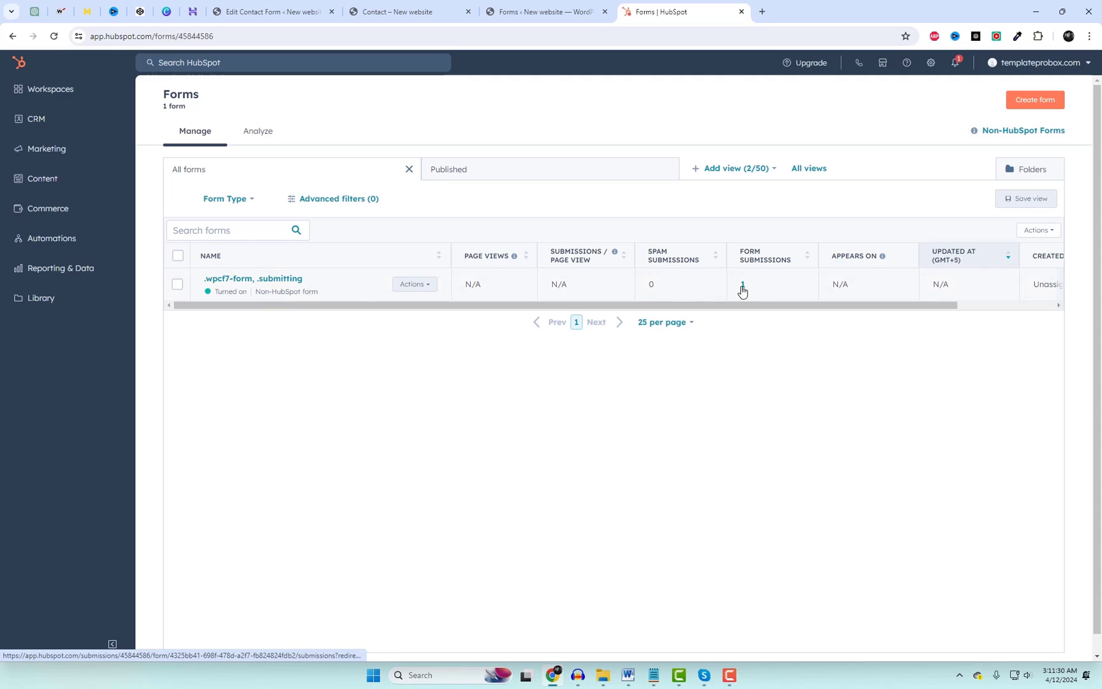
# Open the form's submissions and check the test entry's email, phone, name and company ABC.
pyautogui.click(741, 285)
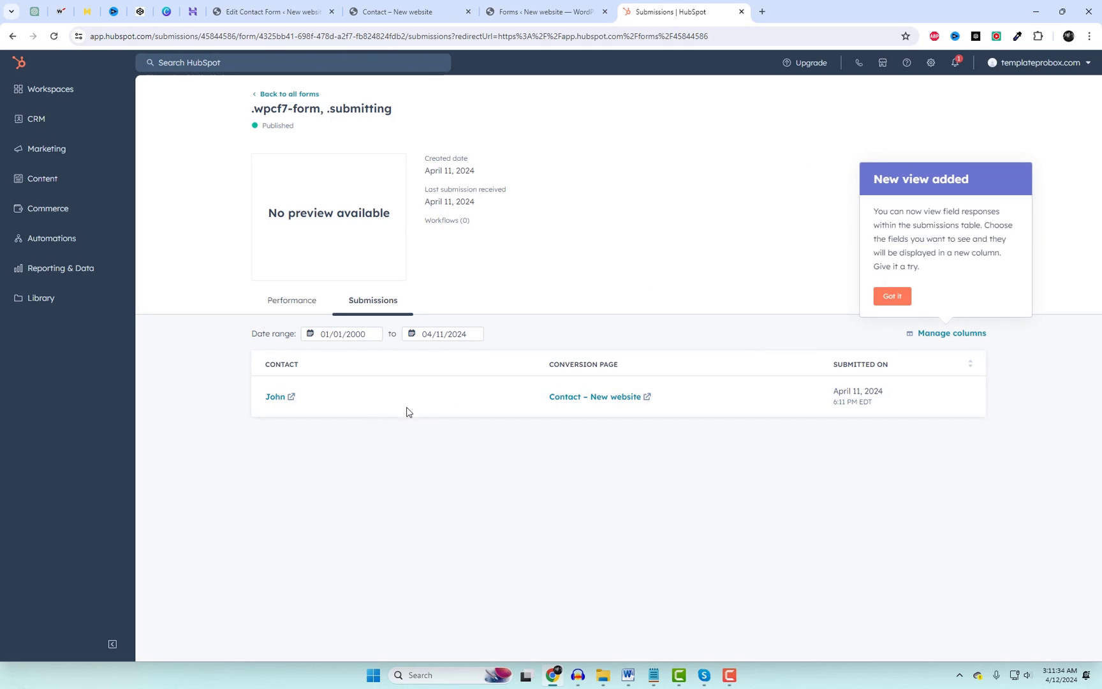
pyautogui.moveTo(311, 406)
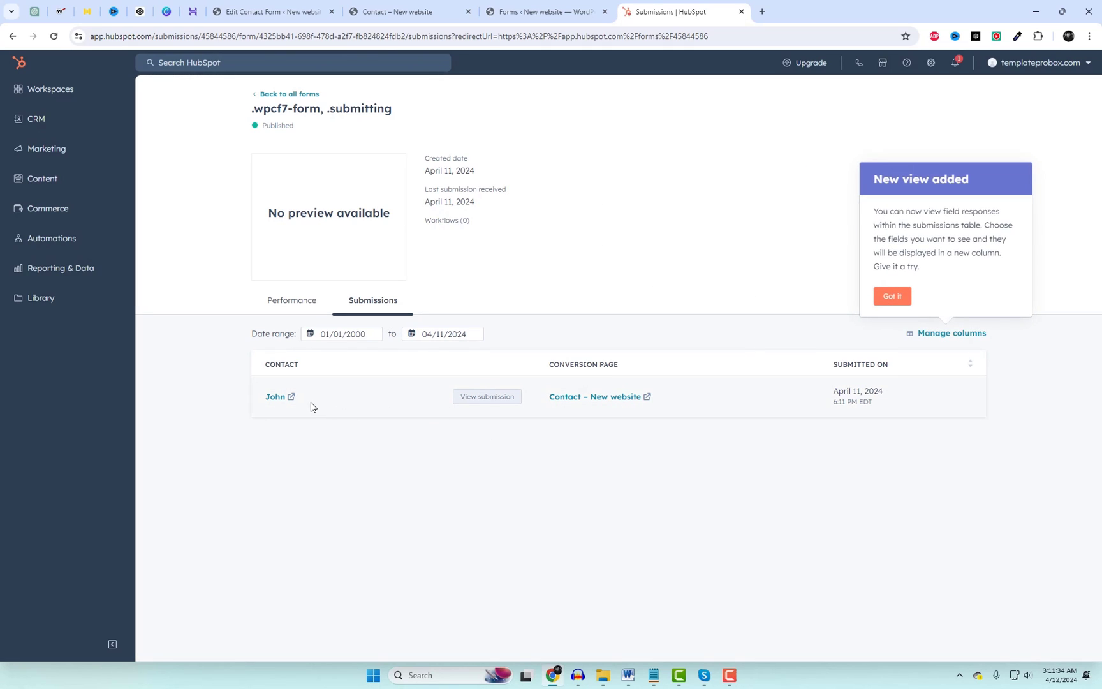
pyautogui.click(475, 399)
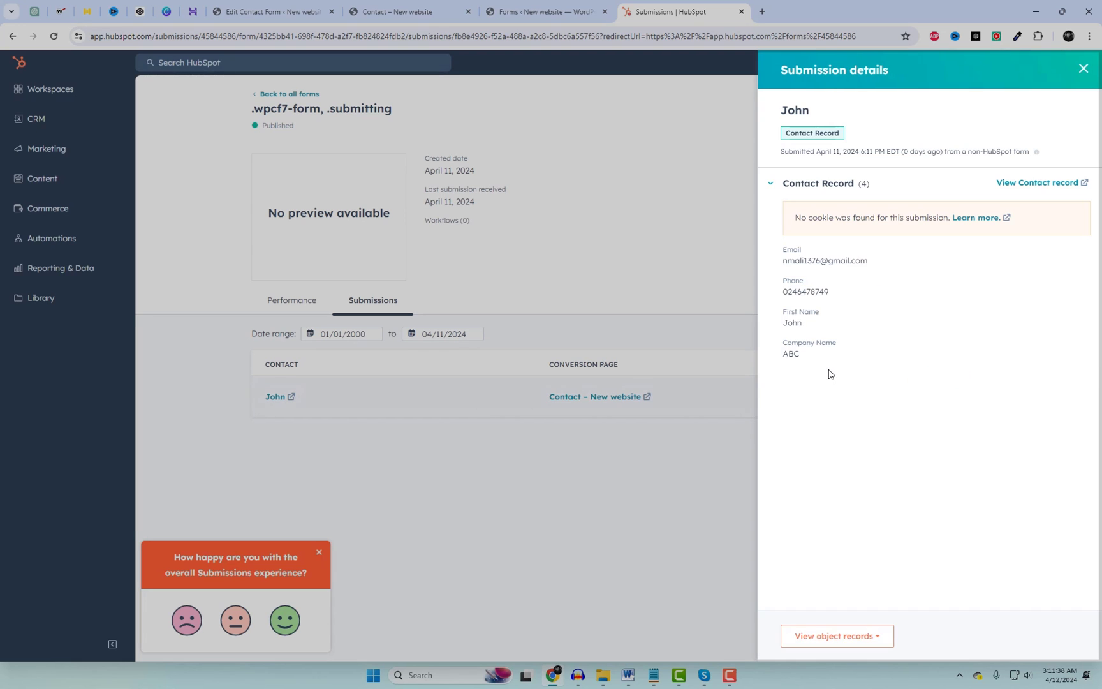
pyautogui.moveTo(783, 263); pyautogui.dragTo(862, 261)
pyautogui.click(845, 295)
pyautogui.doubleClick(814, 292)
pyautogui.moveTo(823, 325); pyautogui.dragTo(770, 326)
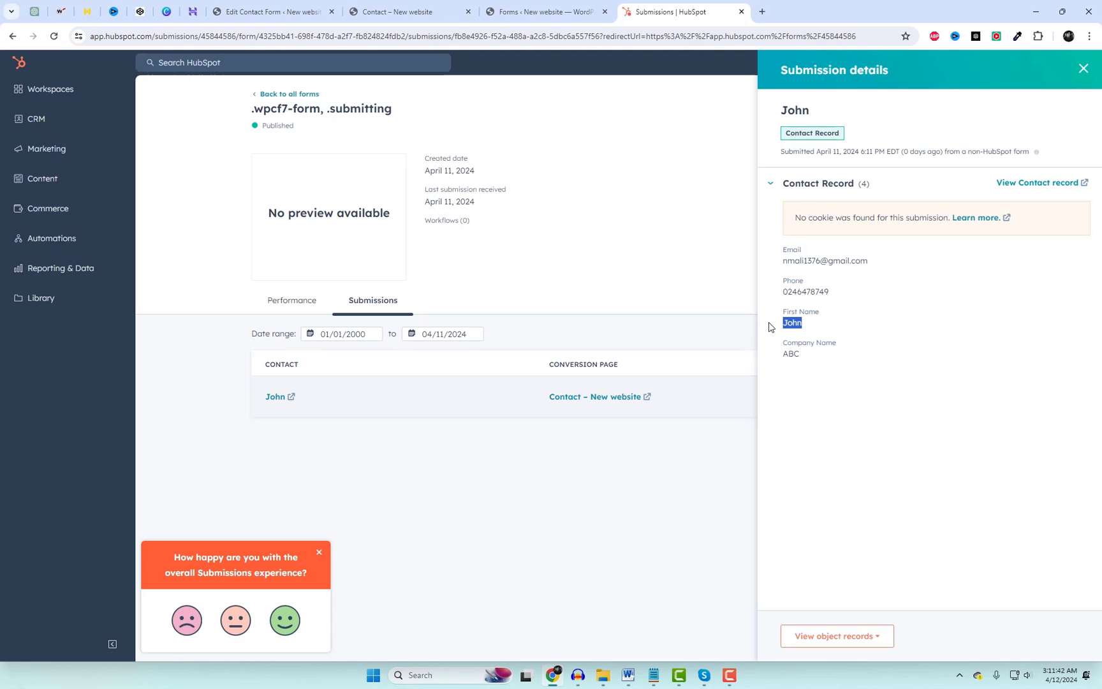
pyautogui.moveTo(813, 361); pyautogui.dragTo(762, 362)
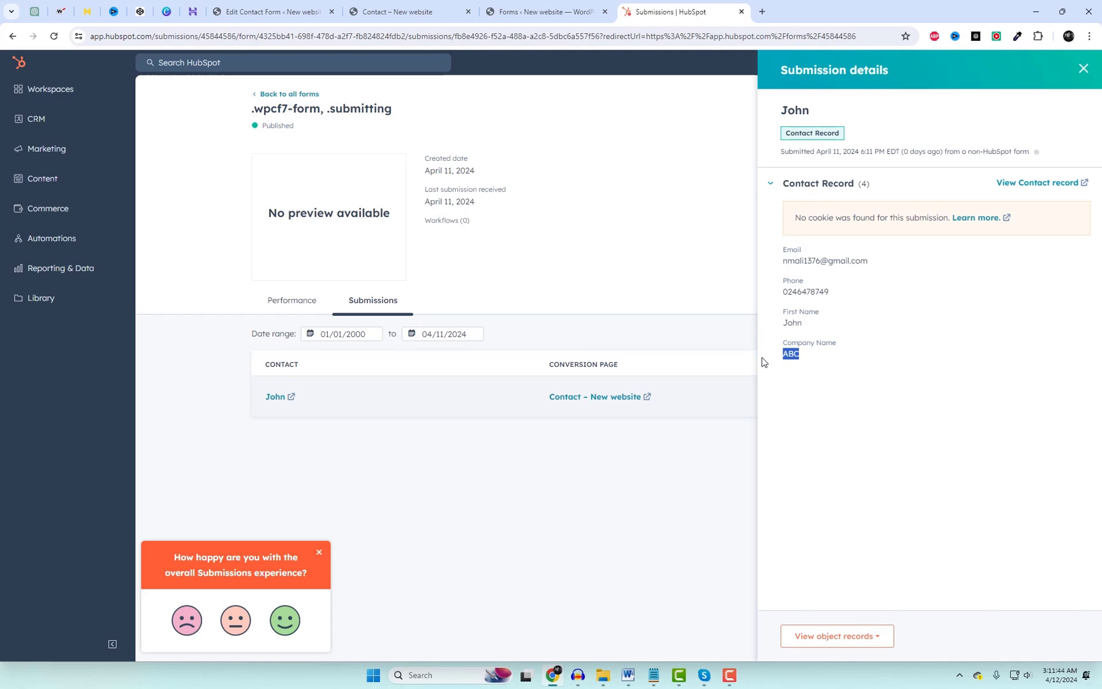
pyautogui.click(663, 263)
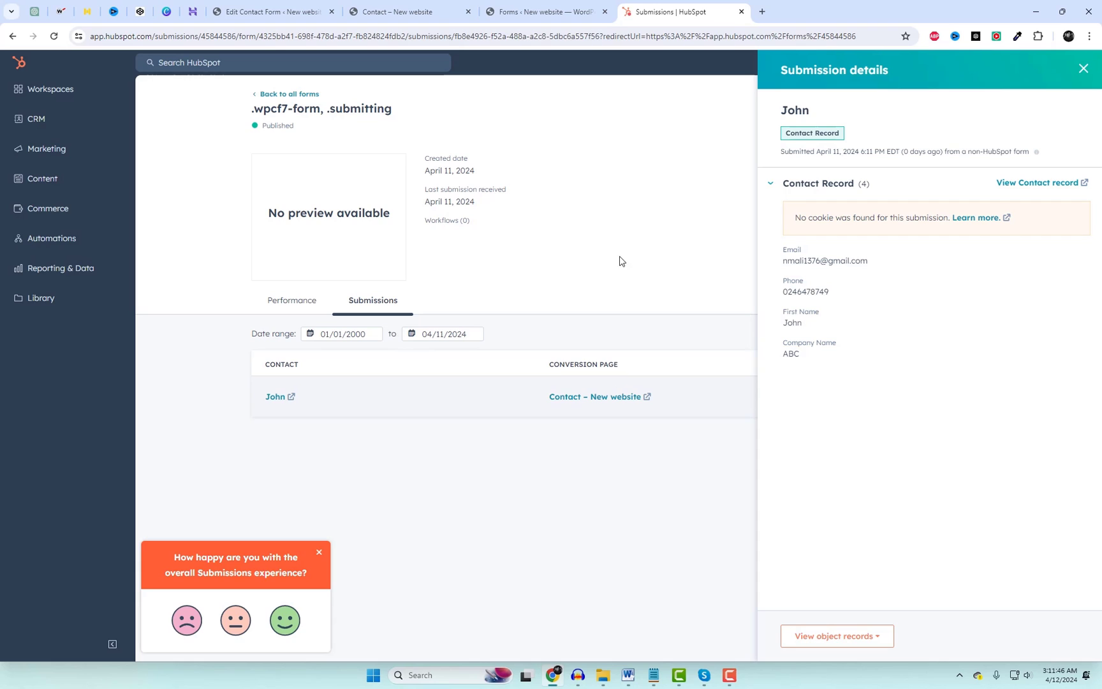
# Open the test contact's record and save its lifecycle stage as Subscriber.
pyautogui.click(278, 398)
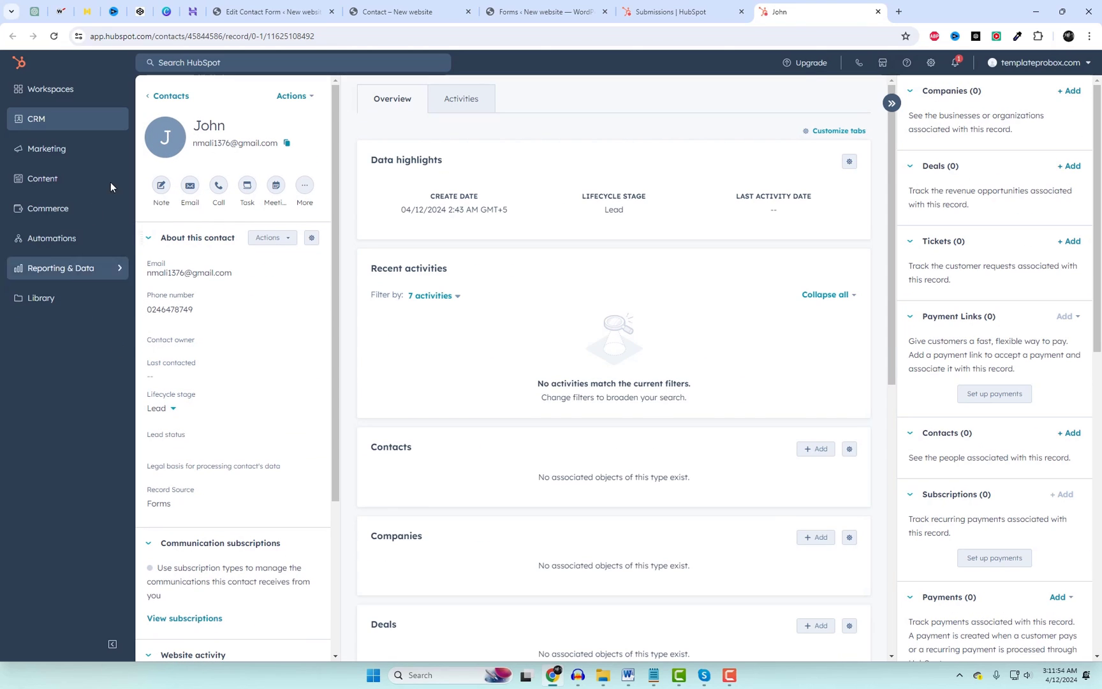
pyautogui.click(160, 409)
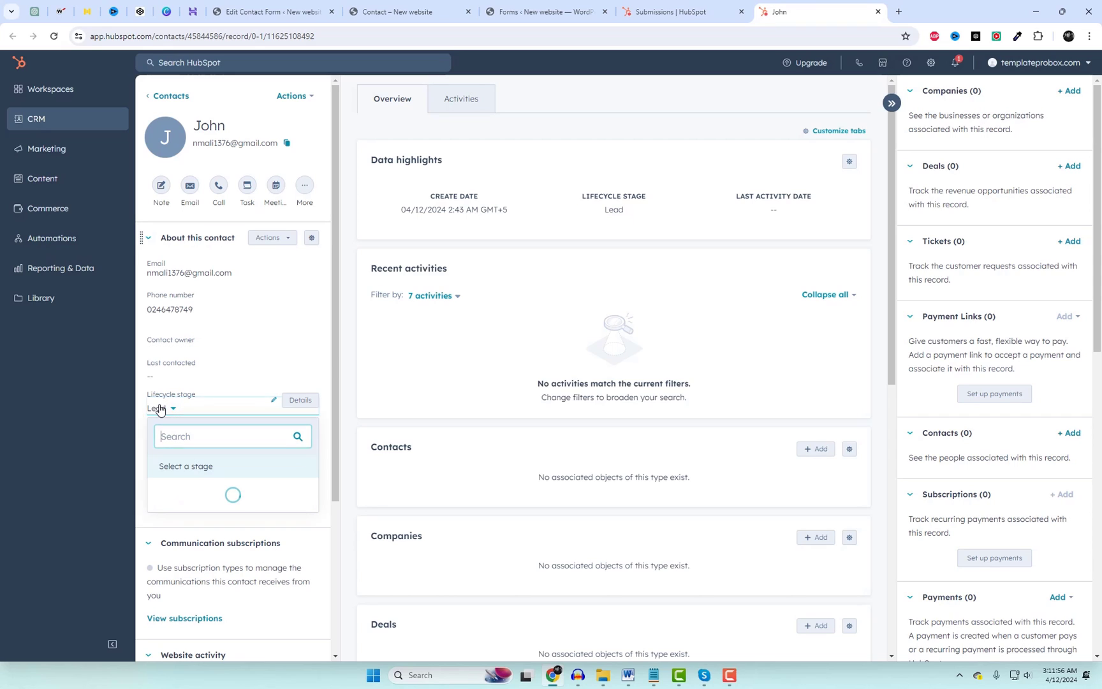
pyautogui.click(178, 487)
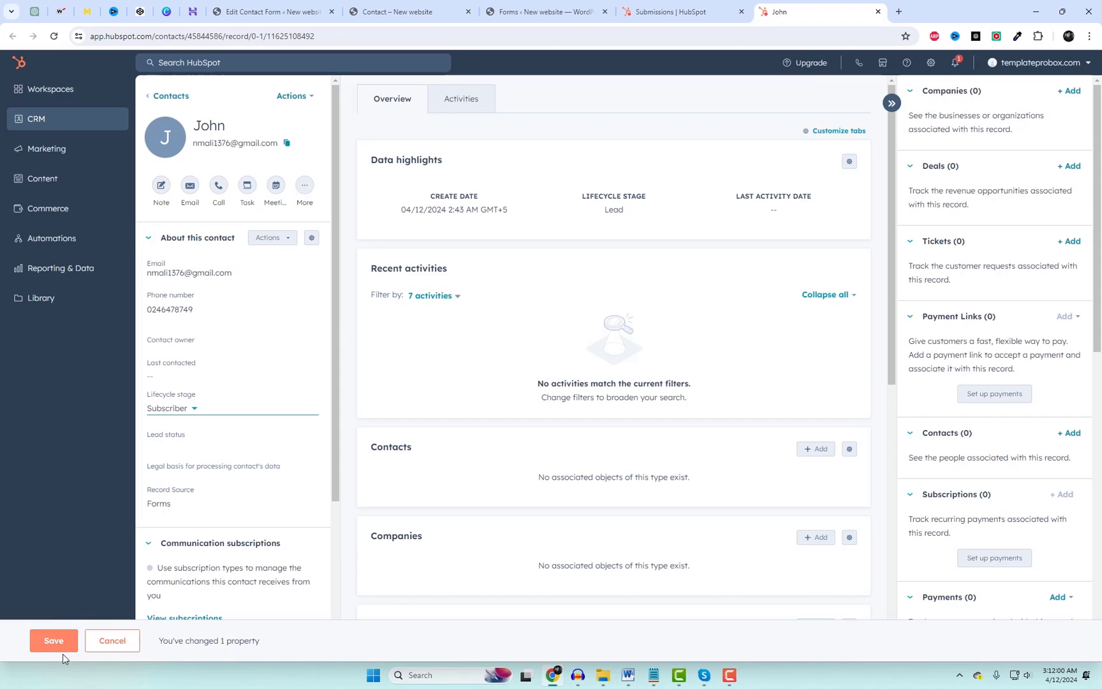
pyautogui.click(62, 644)
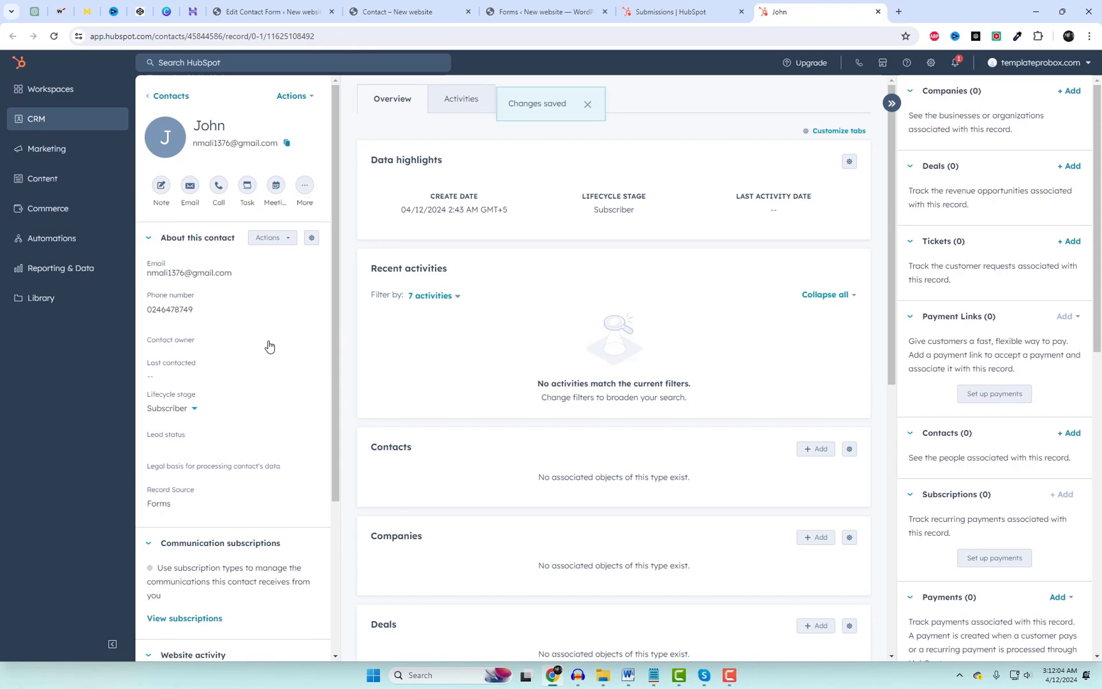
# Reload the WordPress HubSpot Forms page and rename the synced form to 'Lead Form Contact Form 7'.
pyautogui.click(542, 12)
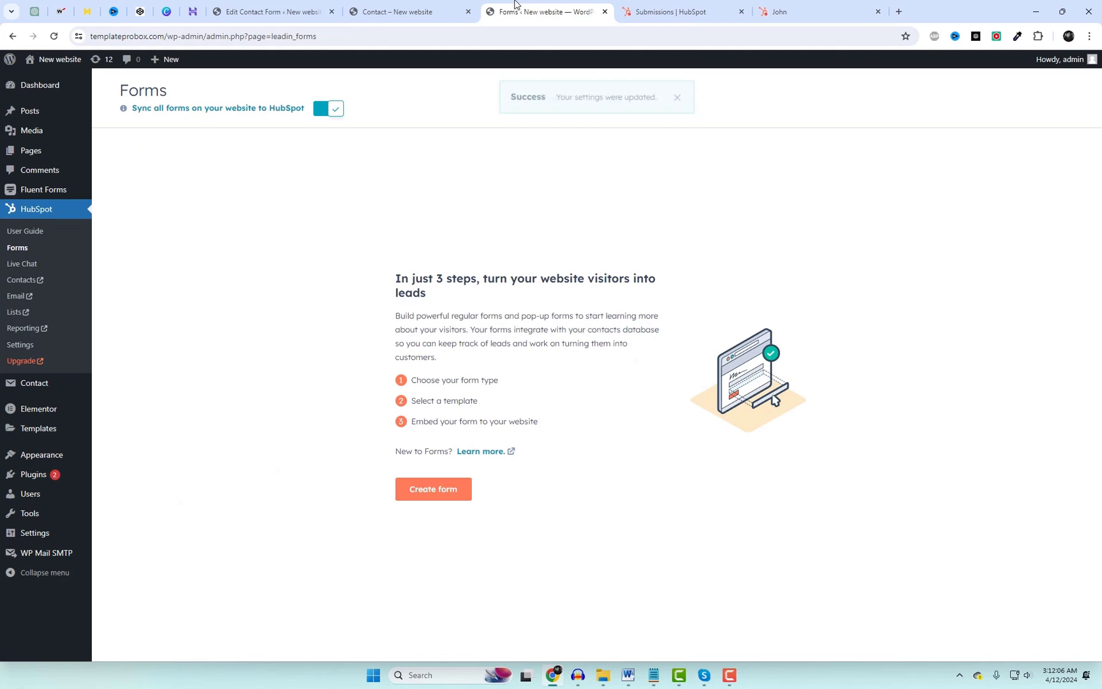
pyautogui.rightClick(460, 194)
pyautogui.click(496, 240)
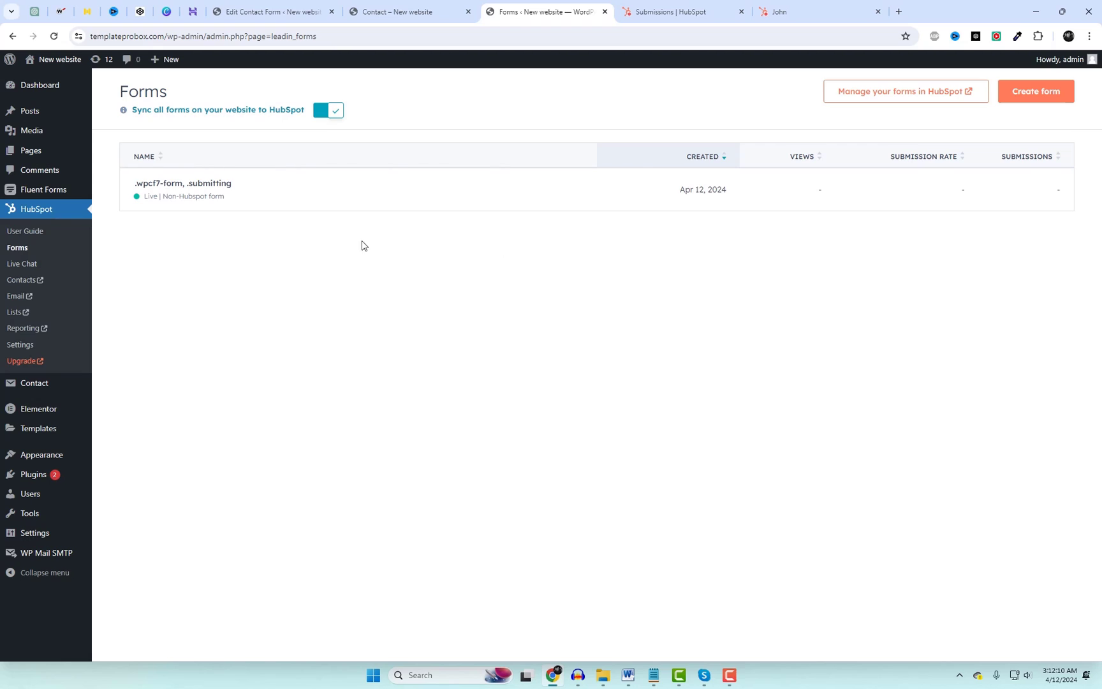
pyautogui.click(241, 185)
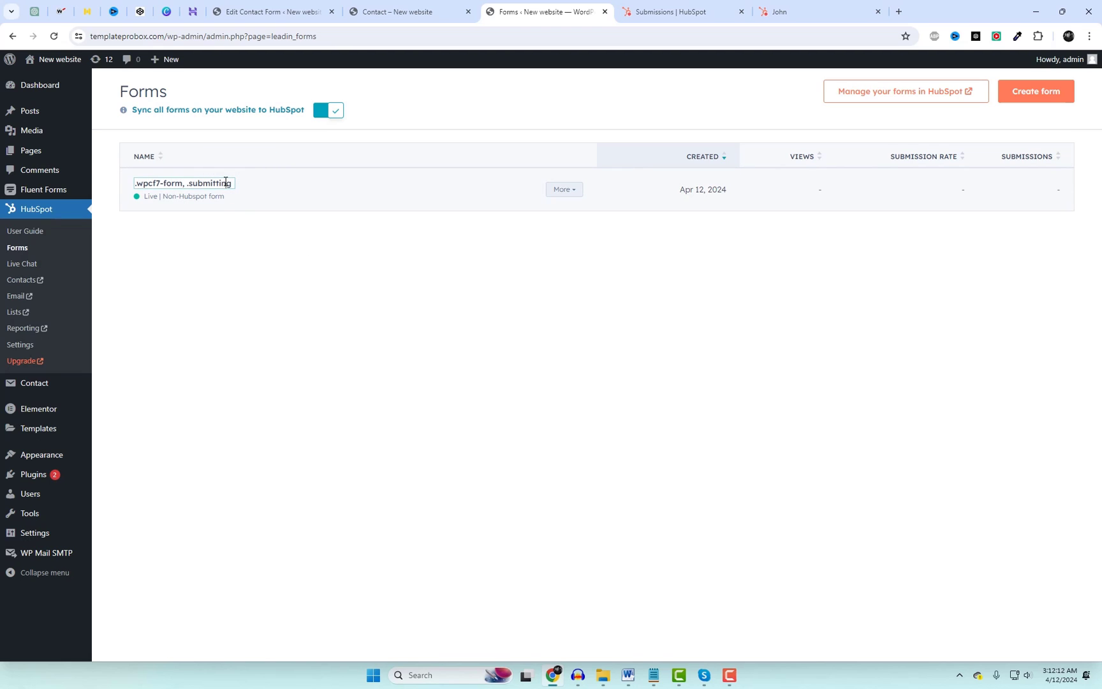
pyautogui.tripleClick(225, 183)
pyautogui.write('Lead Form Contact Form 7')
pyautogui.click(902, 284)
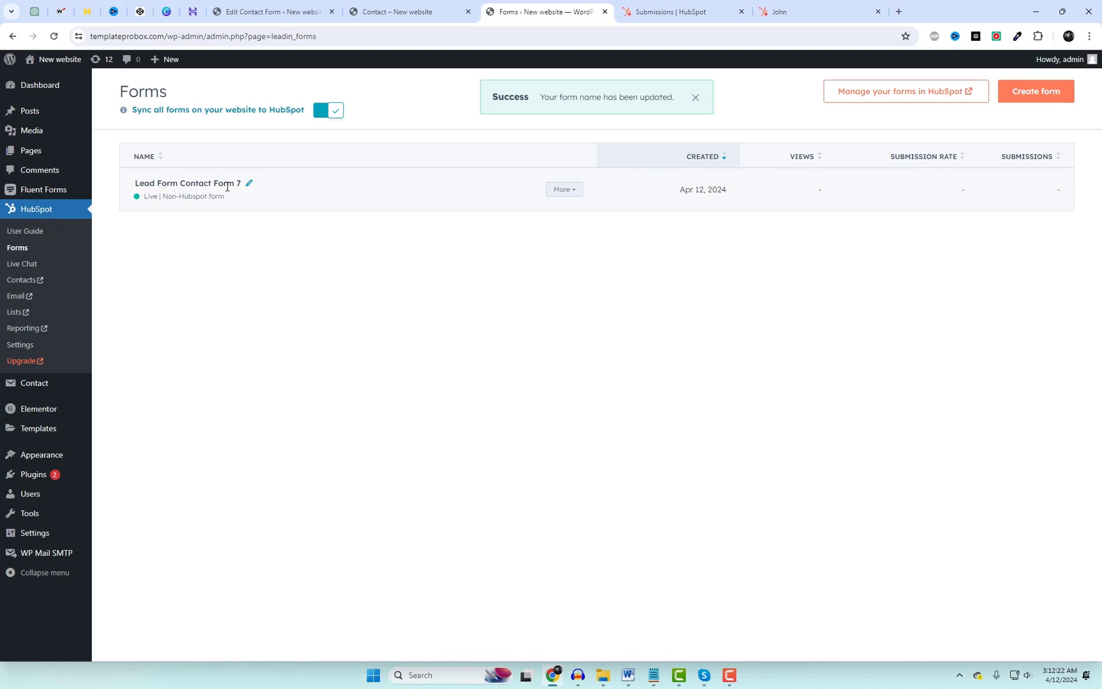
# Open the HubSpot submissions for Lead Form Contact Form 7 and dismiss the new-view notice.
pyautogui.click(570, 194)
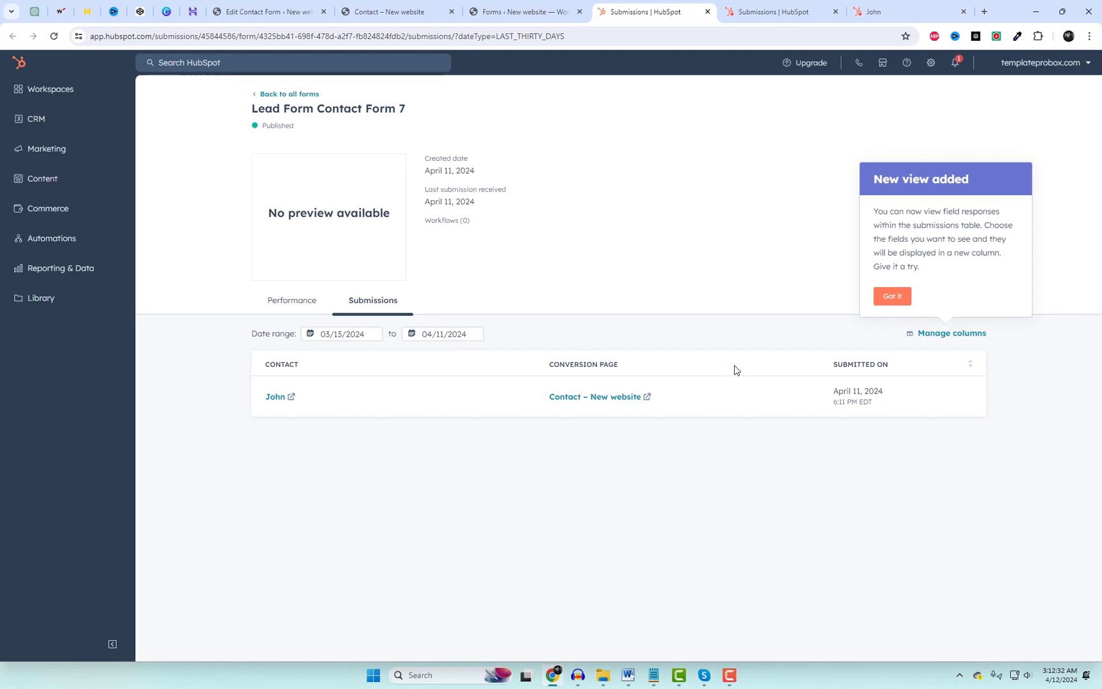
pyautogui.click(891, 296)
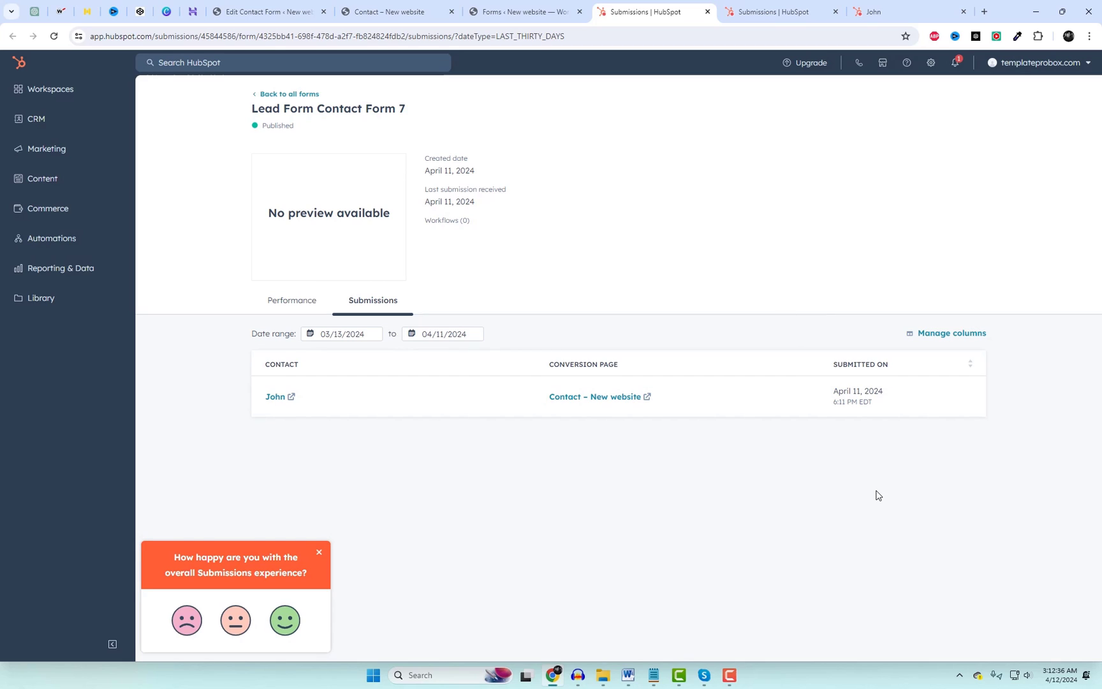
# On the reloaded Contact page, submit a test entry with name, email, phone and company WP design Lab.
pyautogui.click(385, 6)
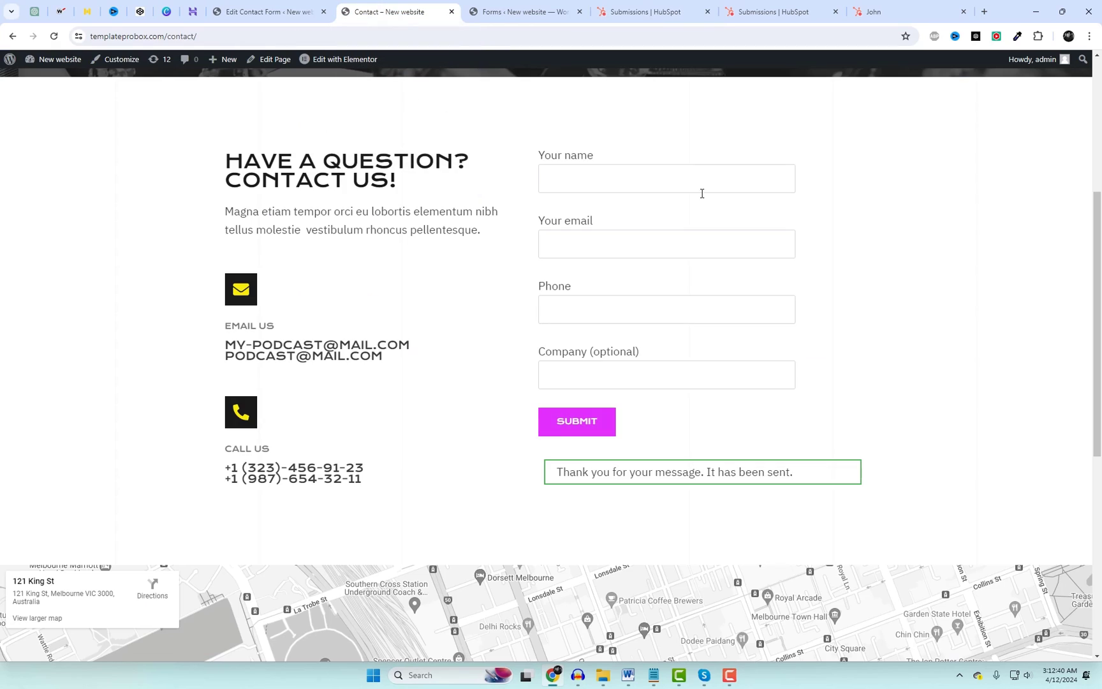
pyautogui.rightClick(802, 164)
pyautogui.click(829, 205)
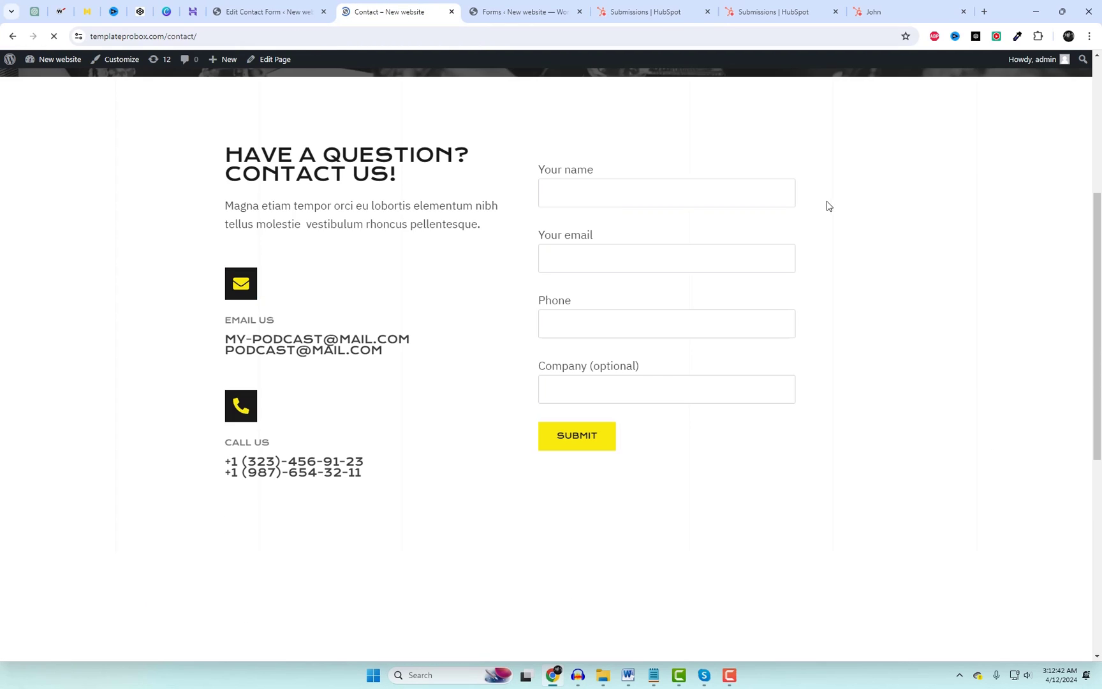
pyautogui.click(632, 193)
pyautogui.write('ali')
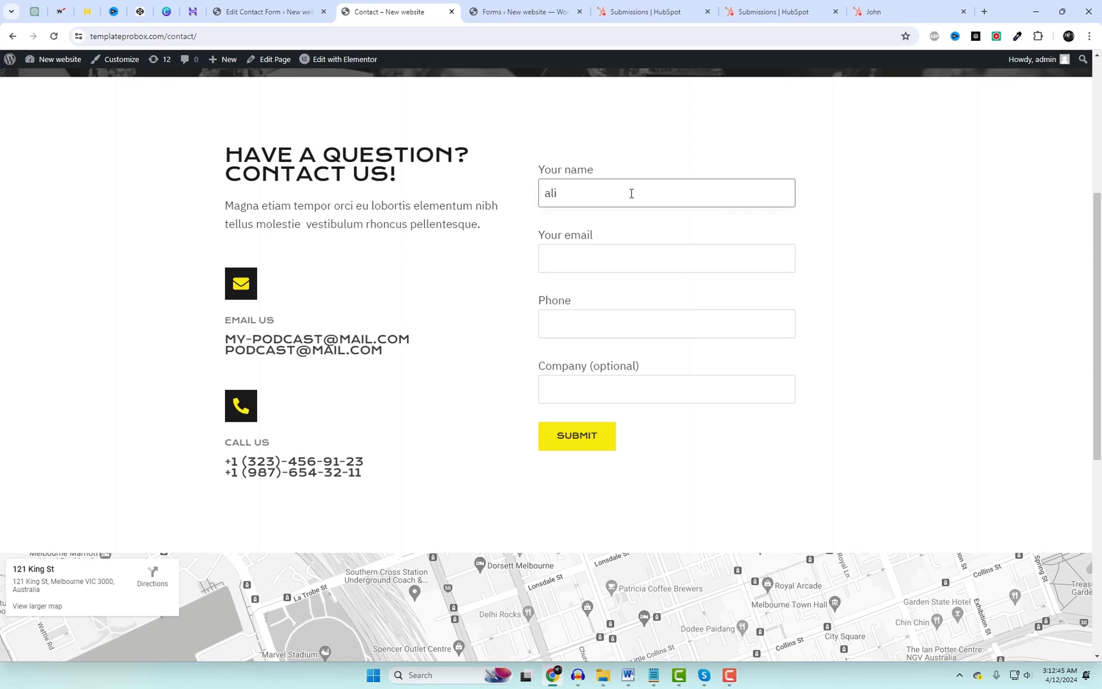
pyautogui.press('Tab')
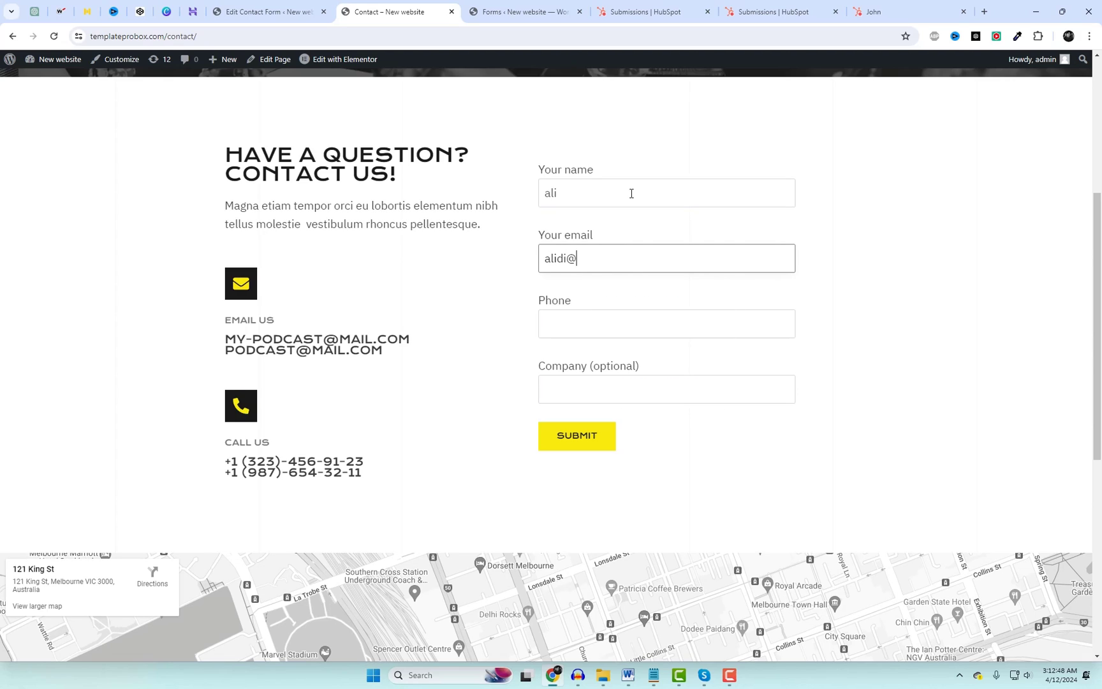
pyautogui.click(622, 316)
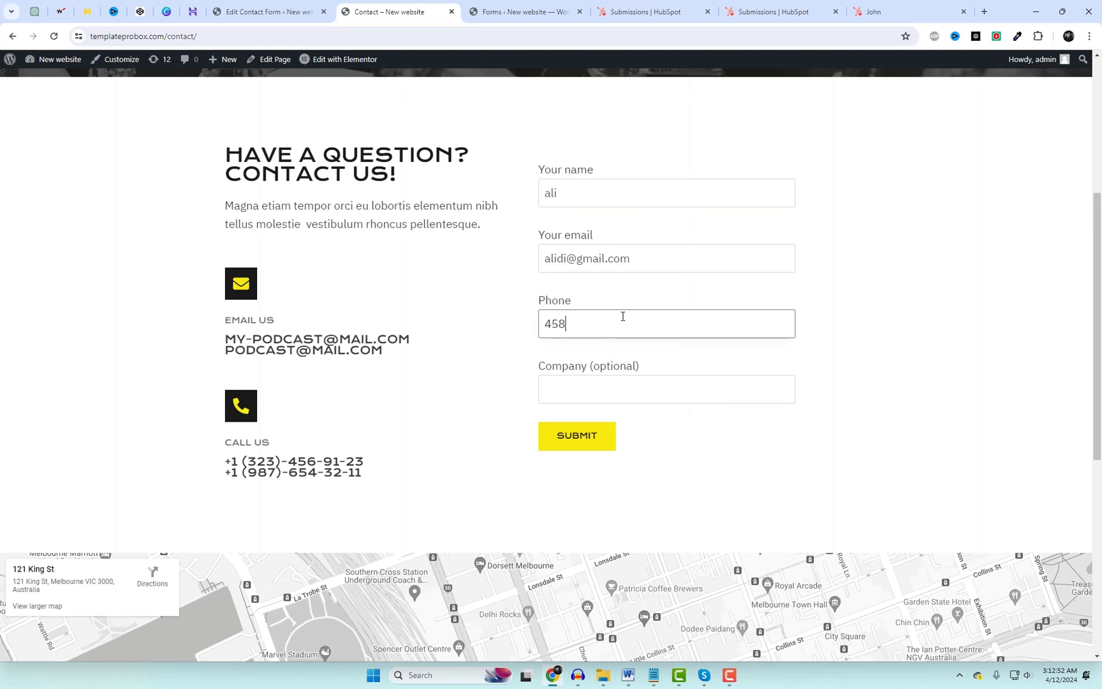
pyautogui.click(592, 388)
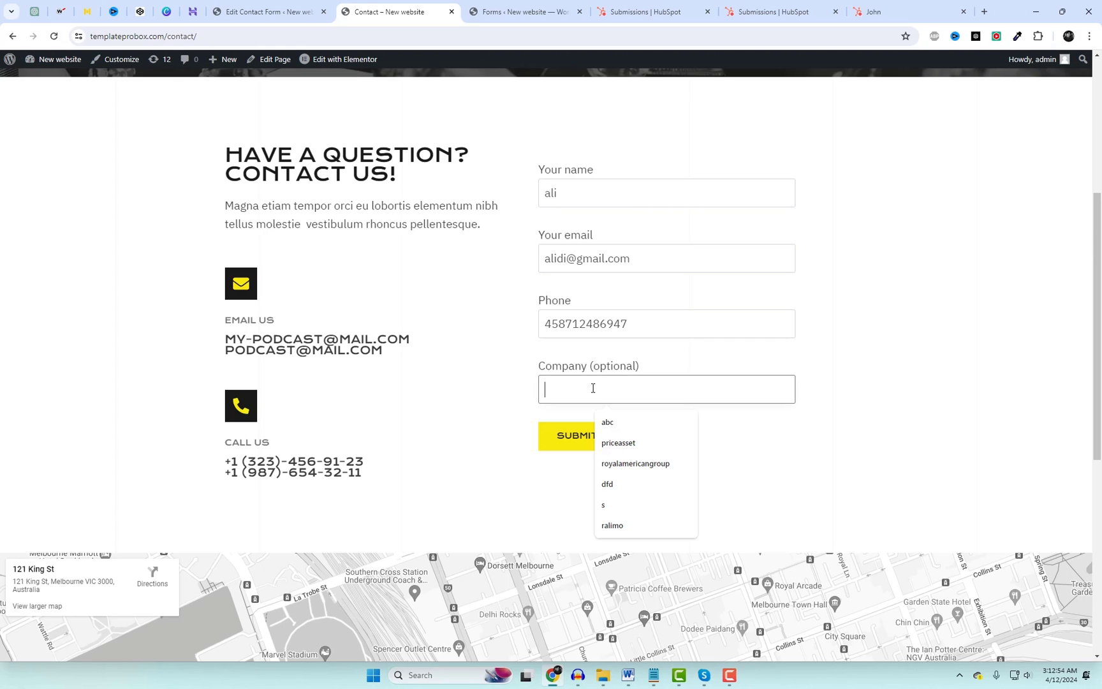
pyautogui.write('Coo')
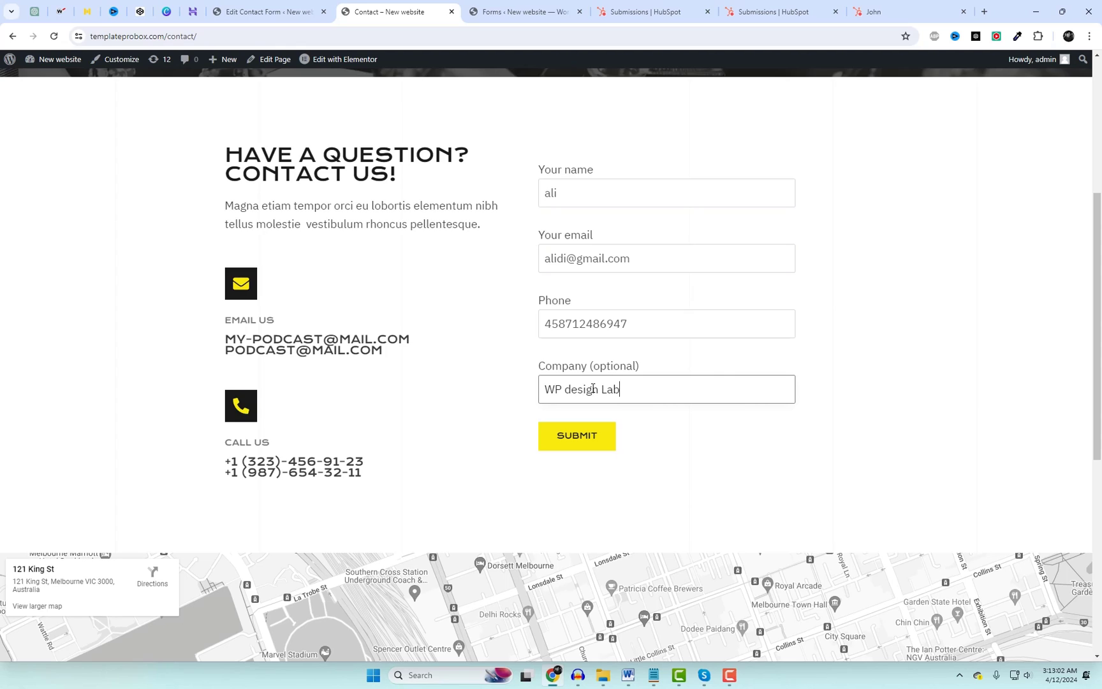
pyautogui.click(587, 445)
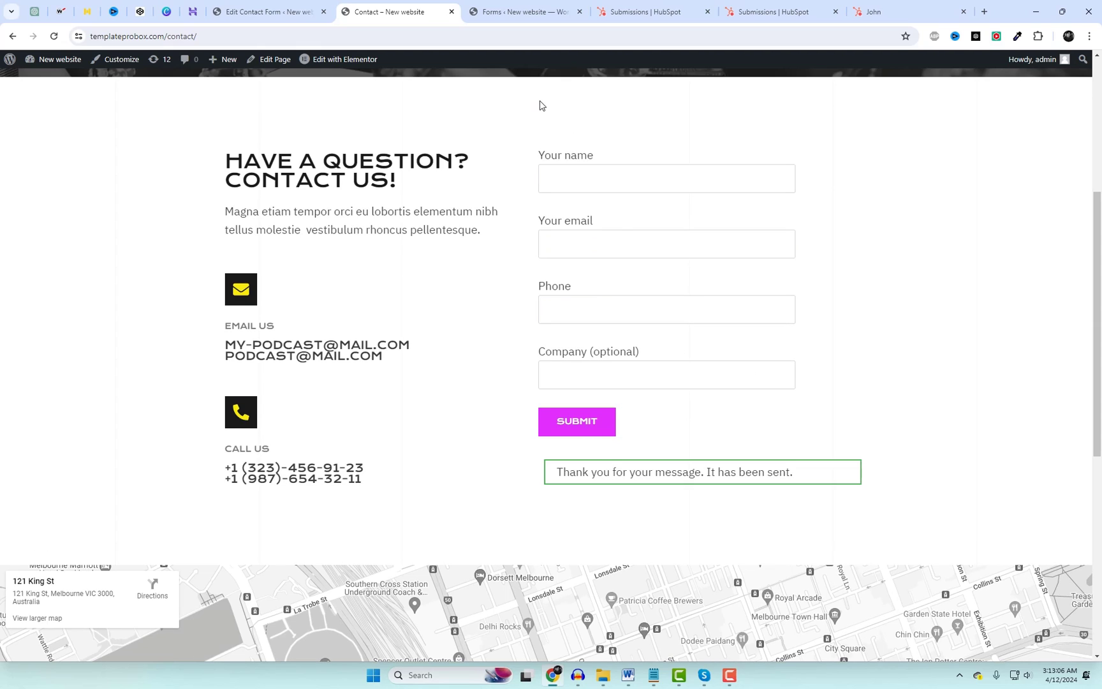
# Reload the HubSpot submissions list and view the new entry's details showing company WP design Lab.
pyautogui.click(646, 11)
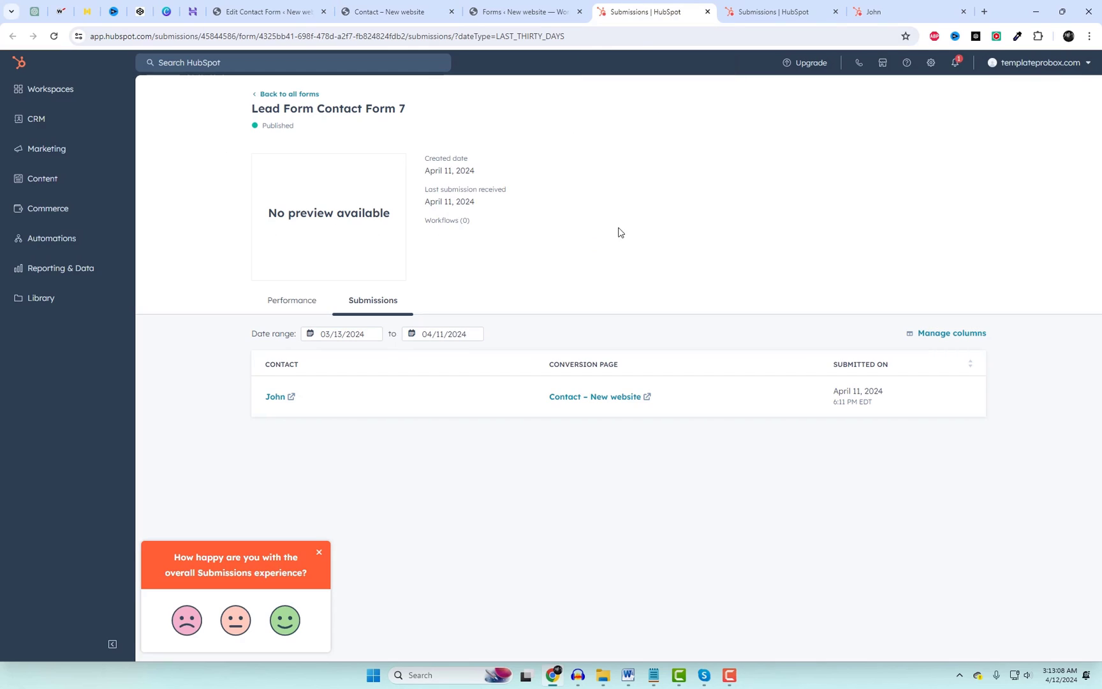
pyautogui.rightClick(598, 193)
pyautogui.click(628, 238)
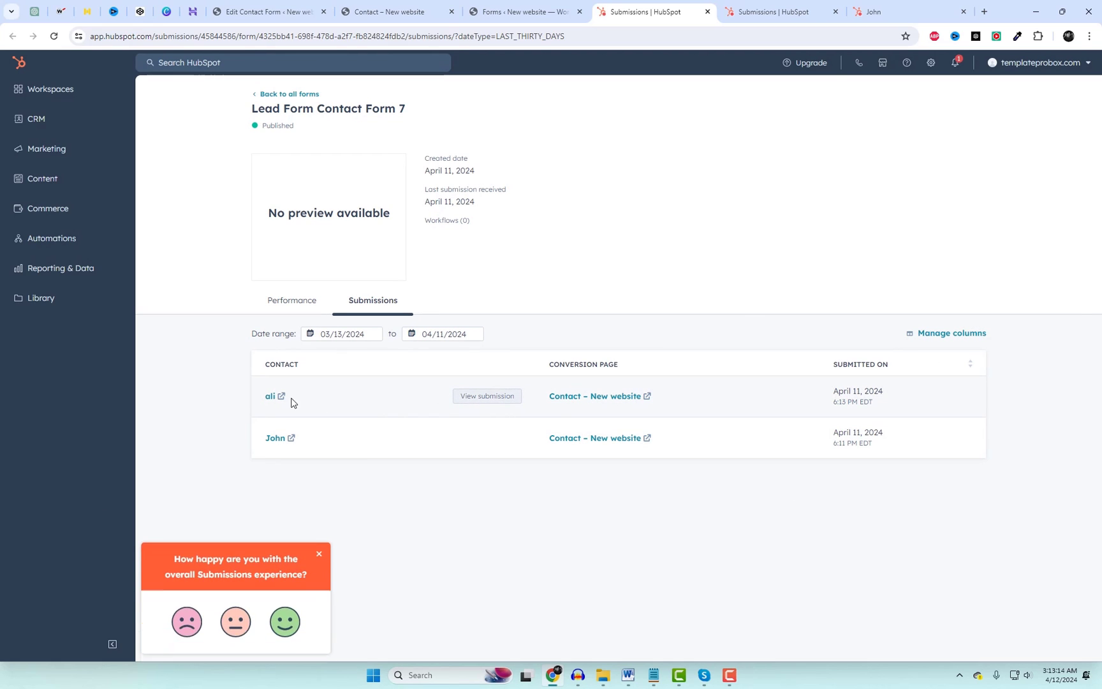
pyautogui.click(474, 399)
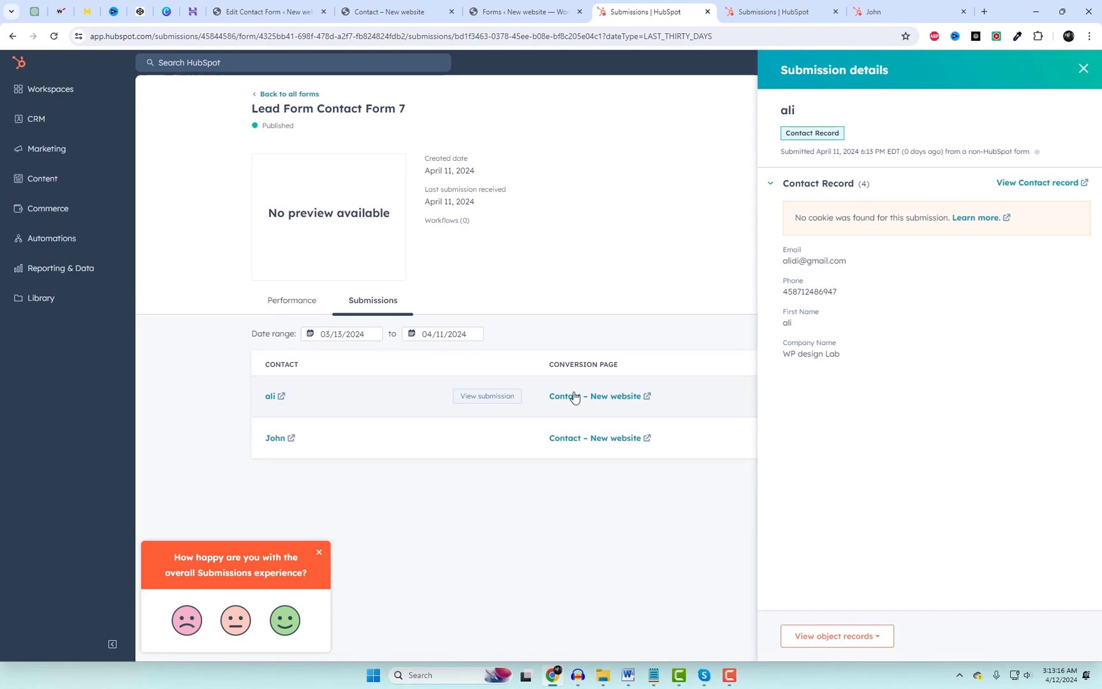